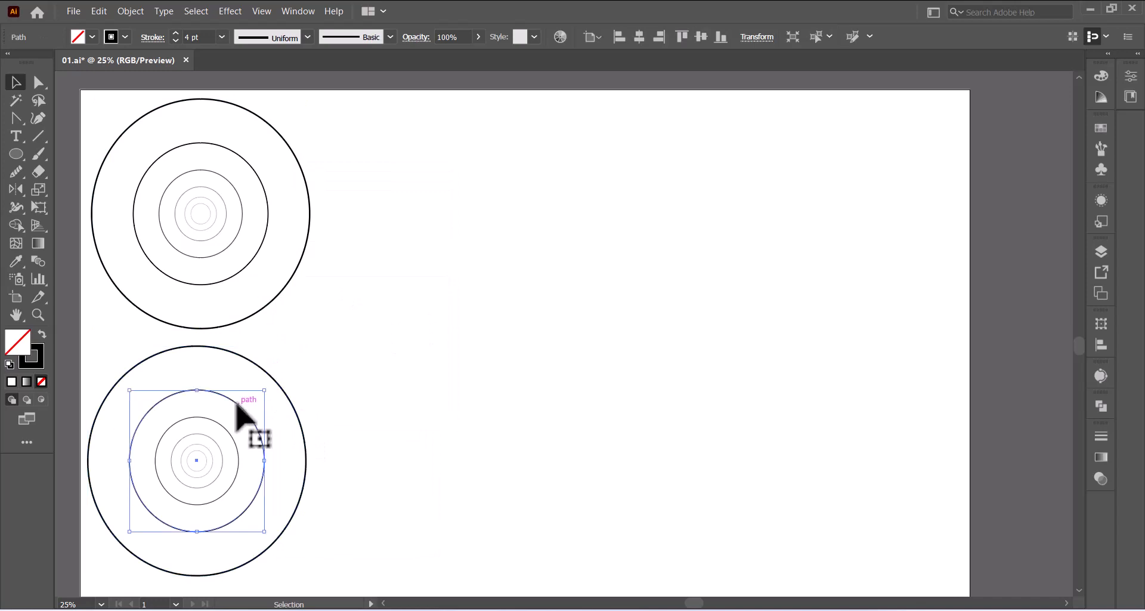
pyautogui.click(226, 429)
pyautogui.click(386, 364)
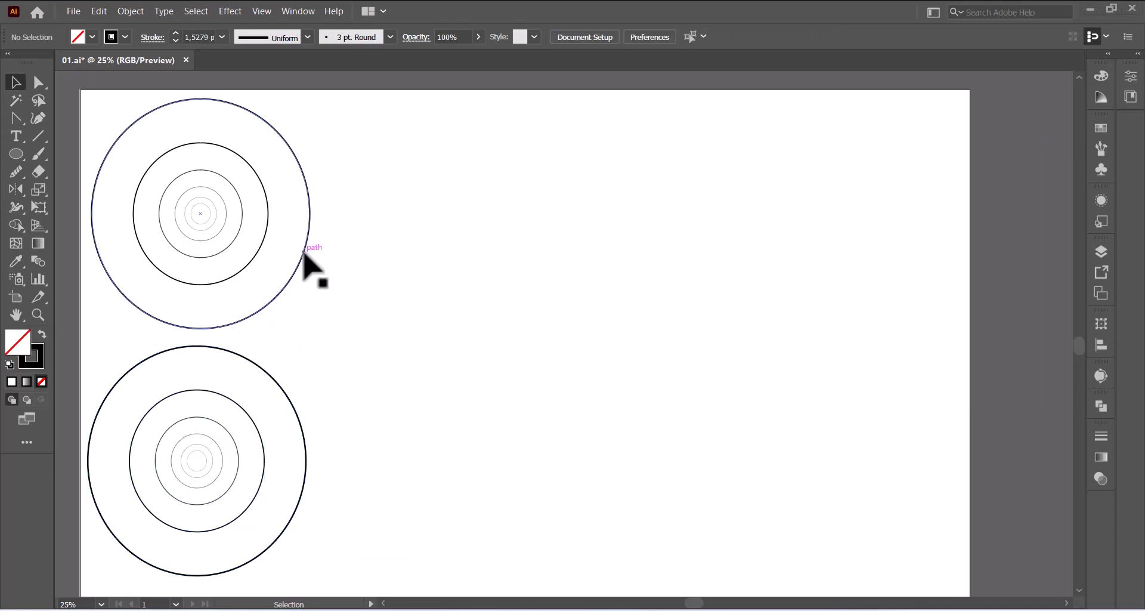
pyautogui.moveTo(304, 254)
pyautogui.mouseDown()
pyautogui.moveTo(781, 380)
pyautogui.moveTo(771, 388)
pyautogui.mouseUp()
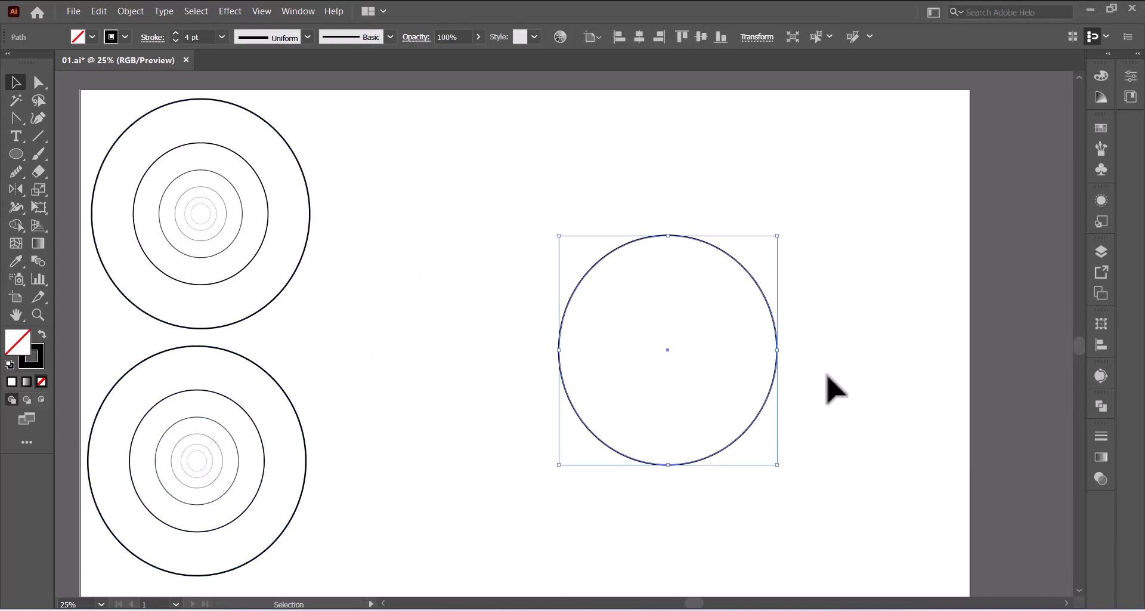
pyautogui.click(989, 327)
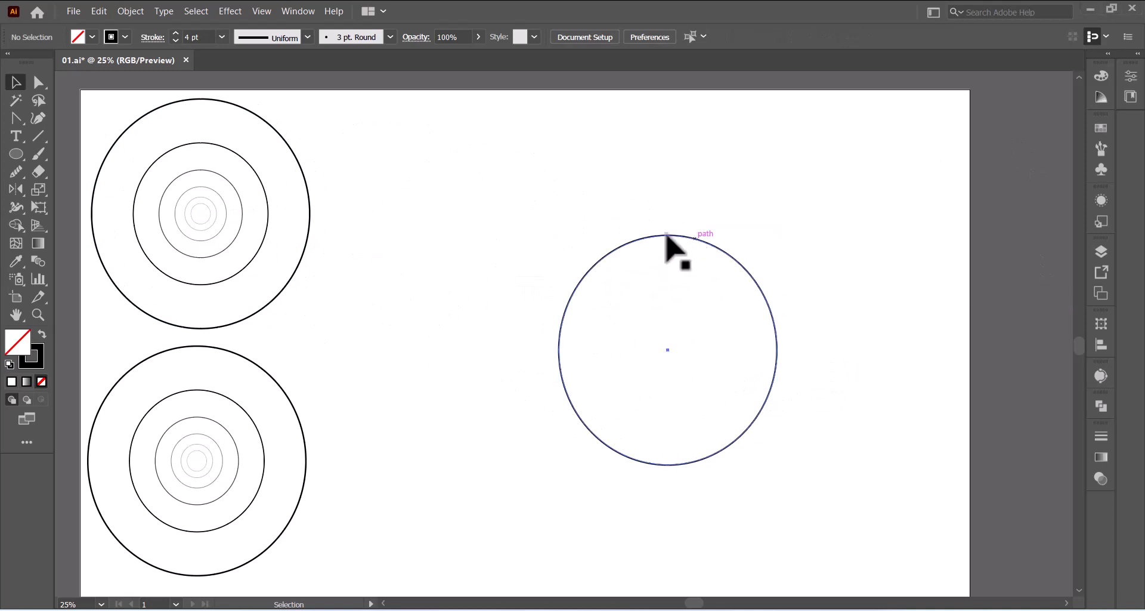
pyautogui.moveTo(702, 239); pyautogui.dragTo(871, 343)
pyautogui.press('Delete')
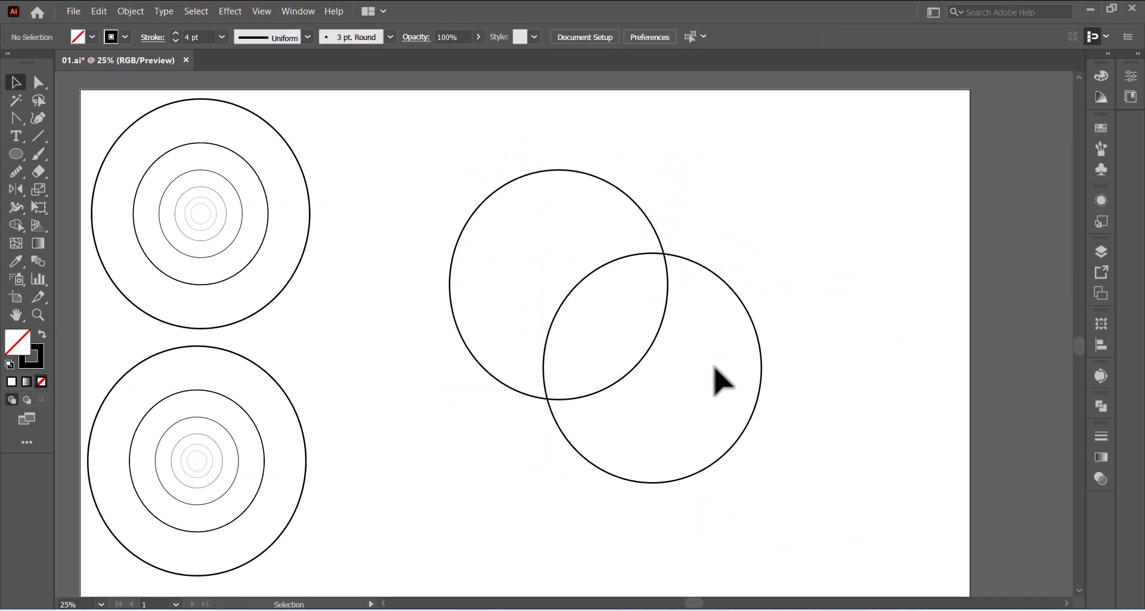
pyautogui.click(757, 331)
pyautogui.press('Delete')
pyautogui.click(668, 272)
pyautogui.press('Delete')
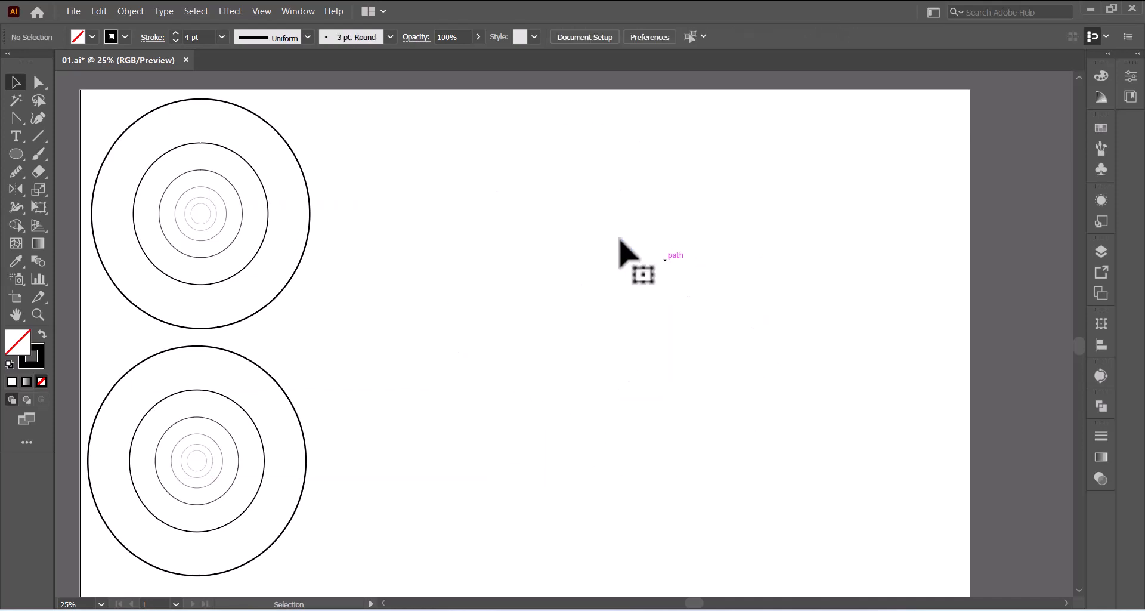
# Place two overlapping copies of the largest circle on the empty artboard area, setting the upper copy's stroke to brown 9A3400 and leaving the lower one black
pyautogui.click(293, 160)
pyautogui.hotkey('ctrl', 'c')
pyautogui.hotkey('ctrl', 'v')
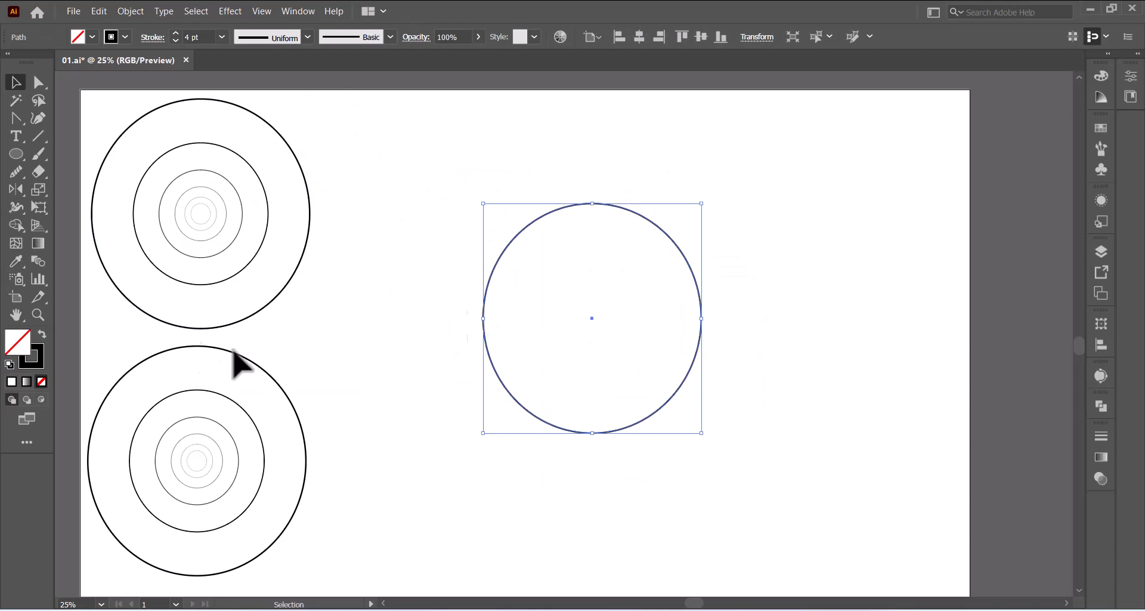
pyautogui.click(41, 365)
pyautogui.moveTo(928, 172); pyautogui.dragTo(921, 160)
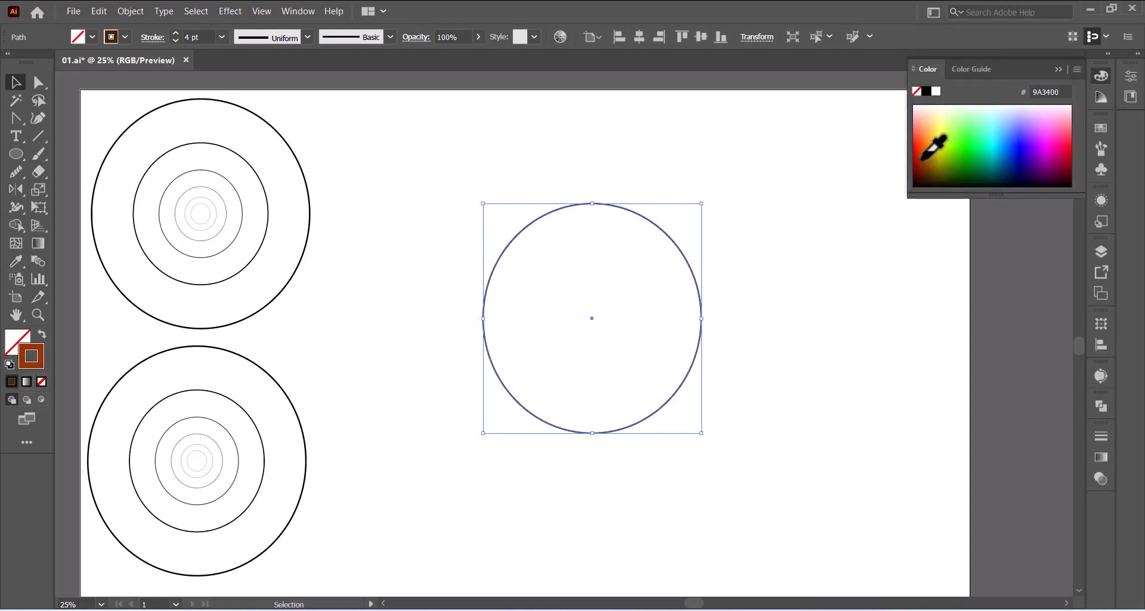
pyautogui.click(358, 173)
pyautogui.moveTo(696, 276); pyautogui.dragTo(671, 285)
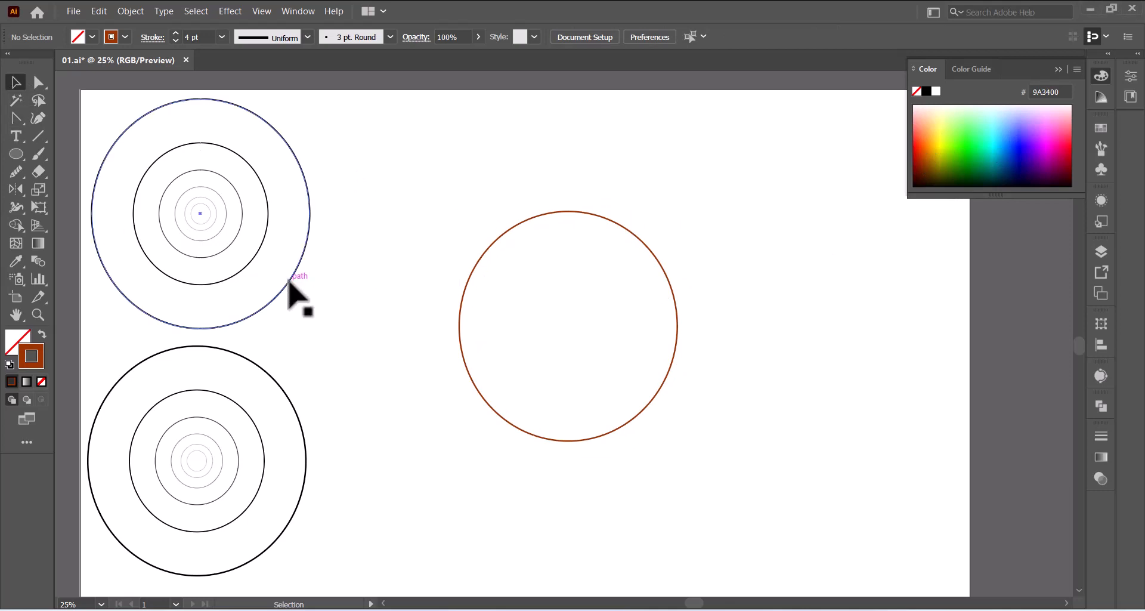
pyautogui.moveTo(289, 281); pyautogui.dragTo(717, 514)
pyautogui.click(834, 377)
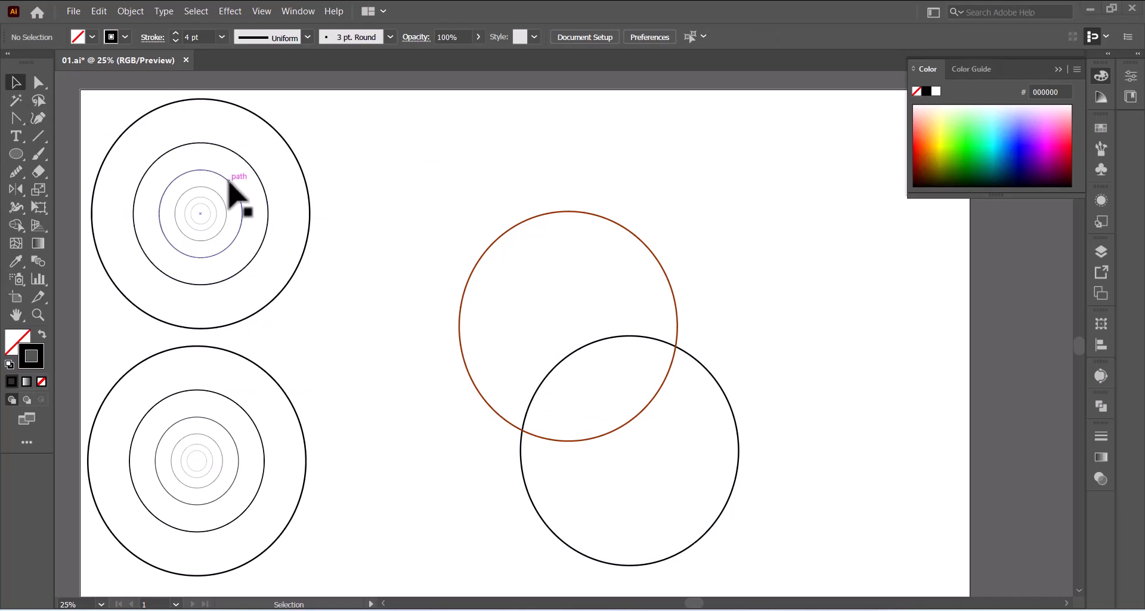
pyautogui.moveTo(232, 181); pyautogui.dragTo(555, 248)
pyautogui.click(706, 222)
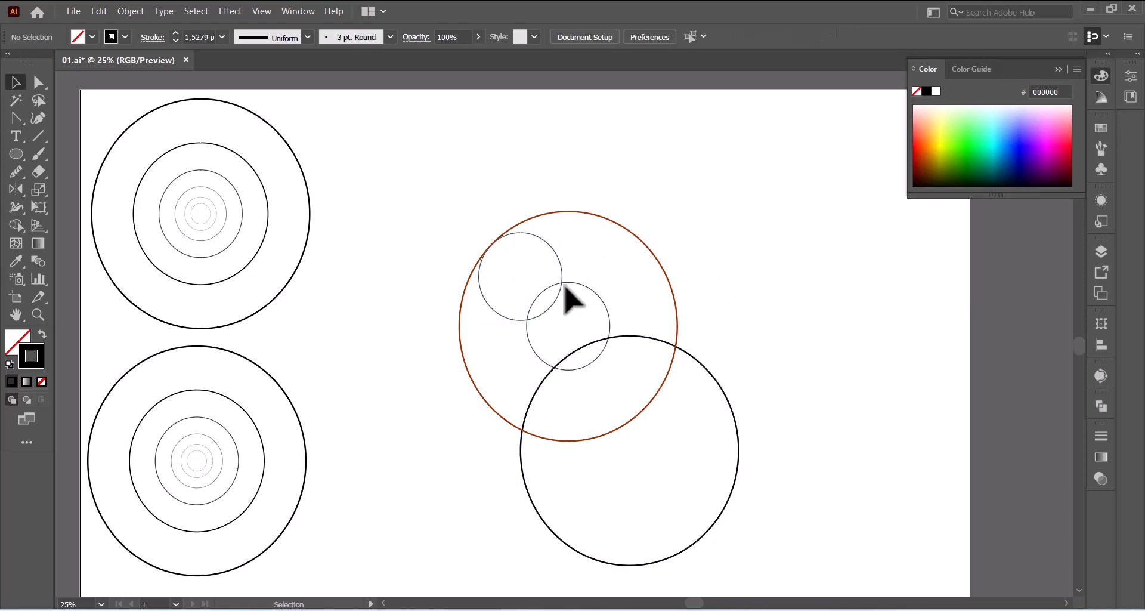
pyautogui.click(560, 277)
pyautogui.click(1012, 169)
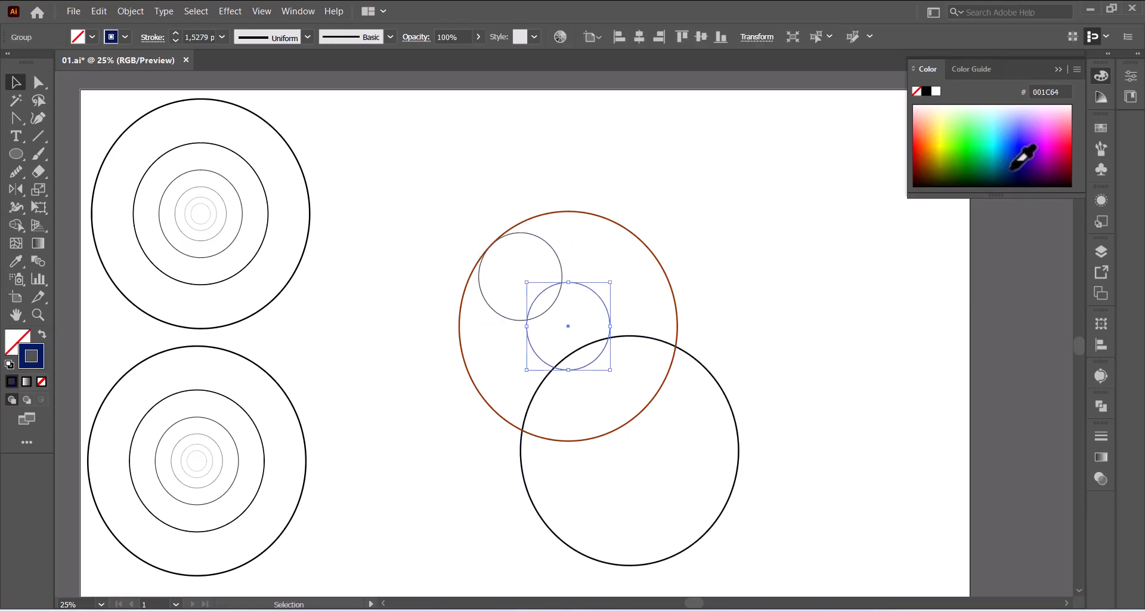
pyautogui.click(378, 112)
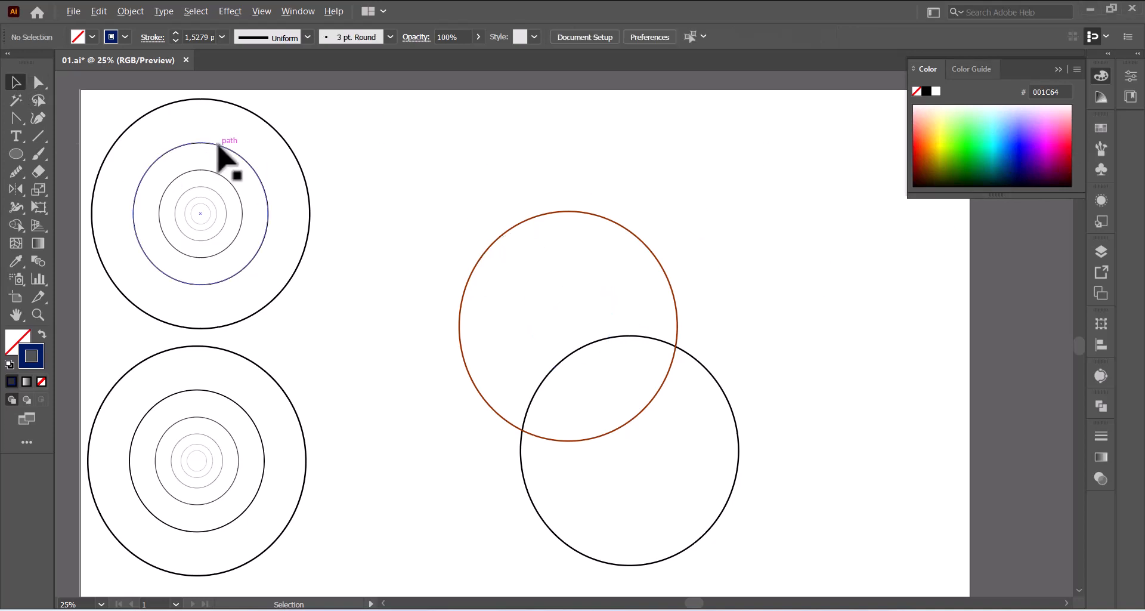
pyautogui.moveTo(217, 144); pyautogui.dragTo(609, 202)
pyautogui.hotkey('ctrl', 'z')
pyautogui.hotkey('ctrl', 'z')
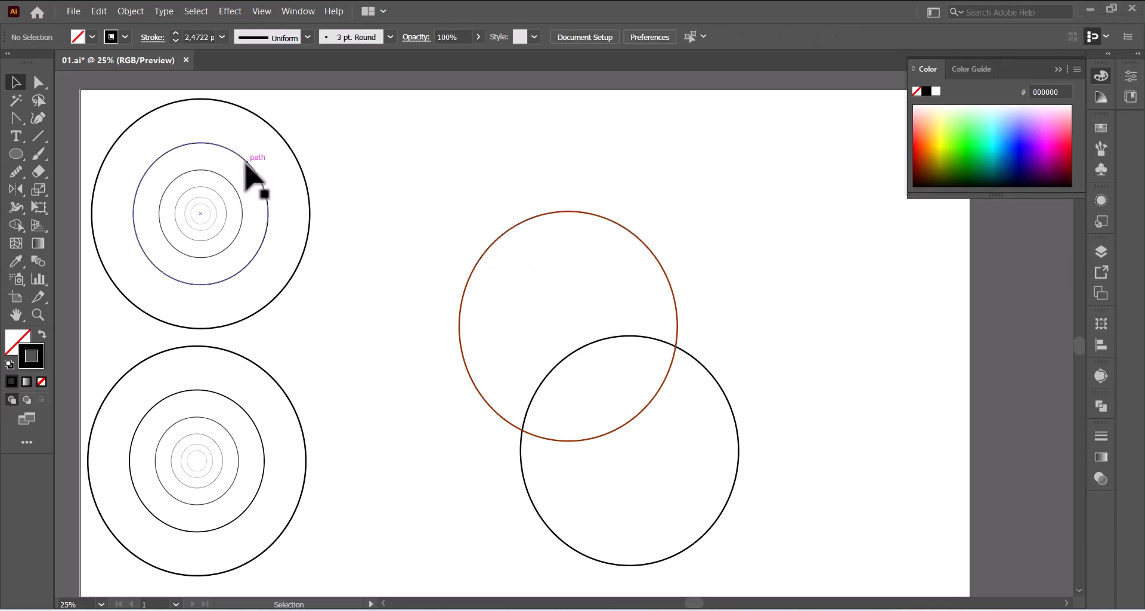
# Place two copies of the second-largest circle with navy 001B6D strokes inside the brown circle, nudging the upper one against its upper-left edge
pyautogui.moveTo(251, 168)
pyautogui.mouseDown()
pyautogui.moveTo(427, 181)
pyautogui.moveTo(626, 289)
pyautogui.moveTo(589, 240)
pyautogui.moveTo(626, 232)
pyautogui.moveTo(596, 236)
pyautogui.mouseUp()
pyautogui.click(1017, 159)
pyautogui.press('Right')
pyautogui.press('Right')
pyautogui.press('Right')
pyautogui.press('Right')
pyautogui.press('Right')
pyautogui.press('Right')
pyautogui.press('Right')
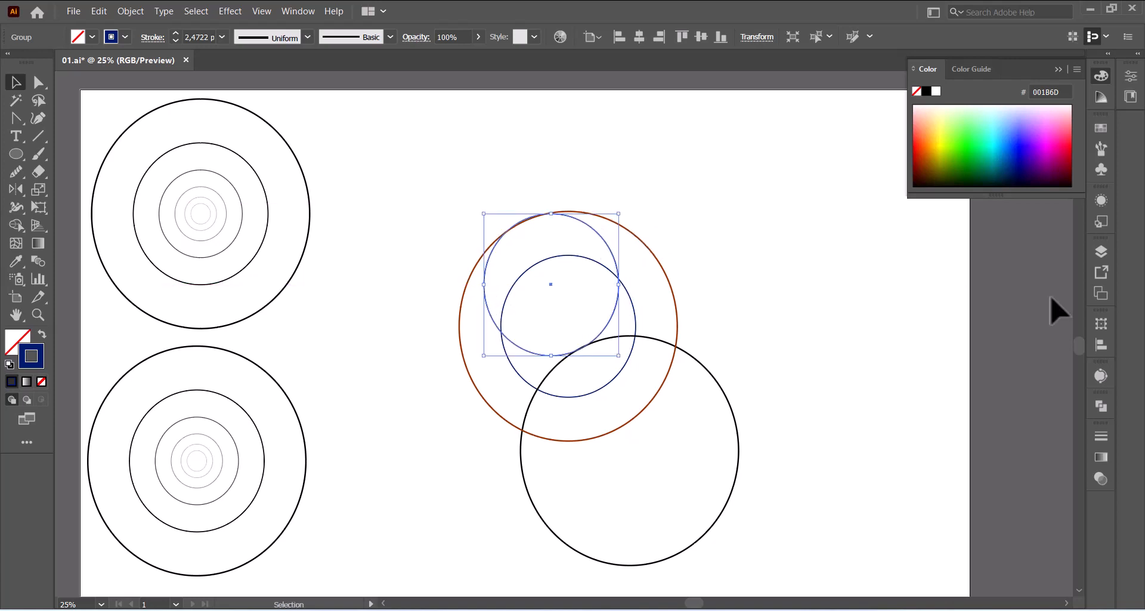
pyautogui.press('Right')
pyautogui.press('Right')
pyautogui.press('Down')
pyautogui.press('Down')
pyautogui.click(929, 353)
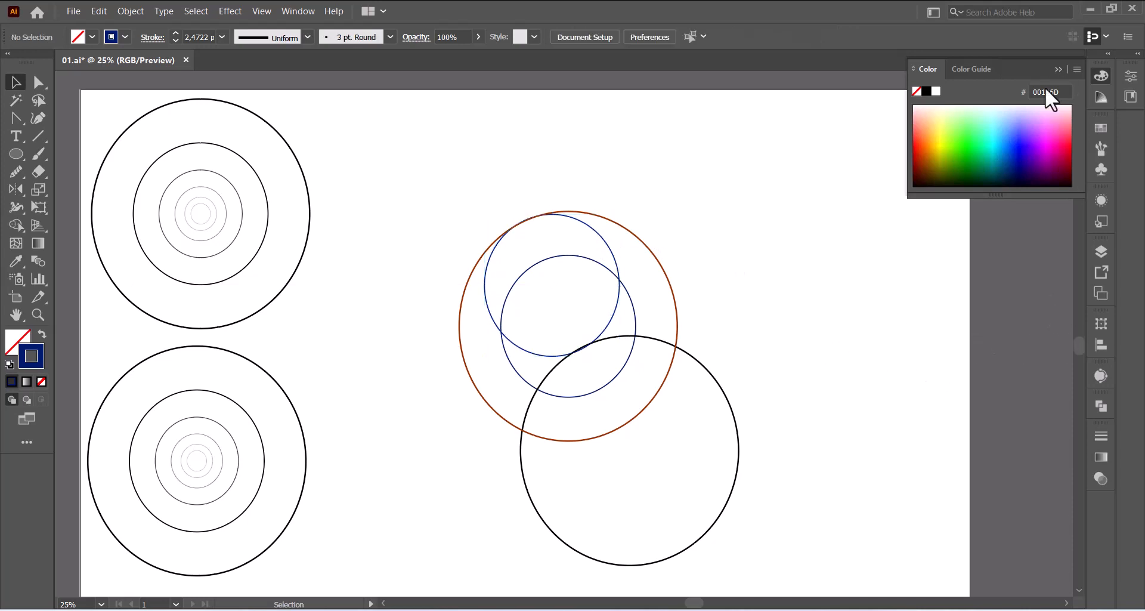
# Place copies of the fourth-largest and third-largest circles at the brown circle's upper-left edge, the smaller inside the larger
pyautogui.scroll(2, 339, 258)
pyautogui.moveTo(224, 267); pyautogui.dragTo(529, 297)
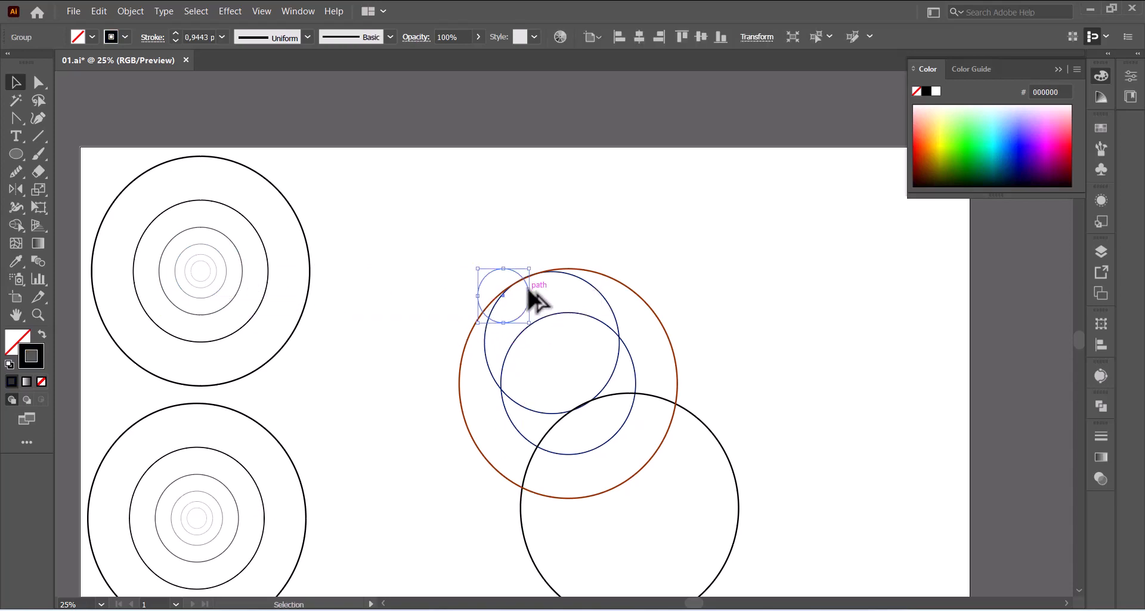
pyautogui.moveTo(248, 278); pyautogui.dragTo(525, 282)
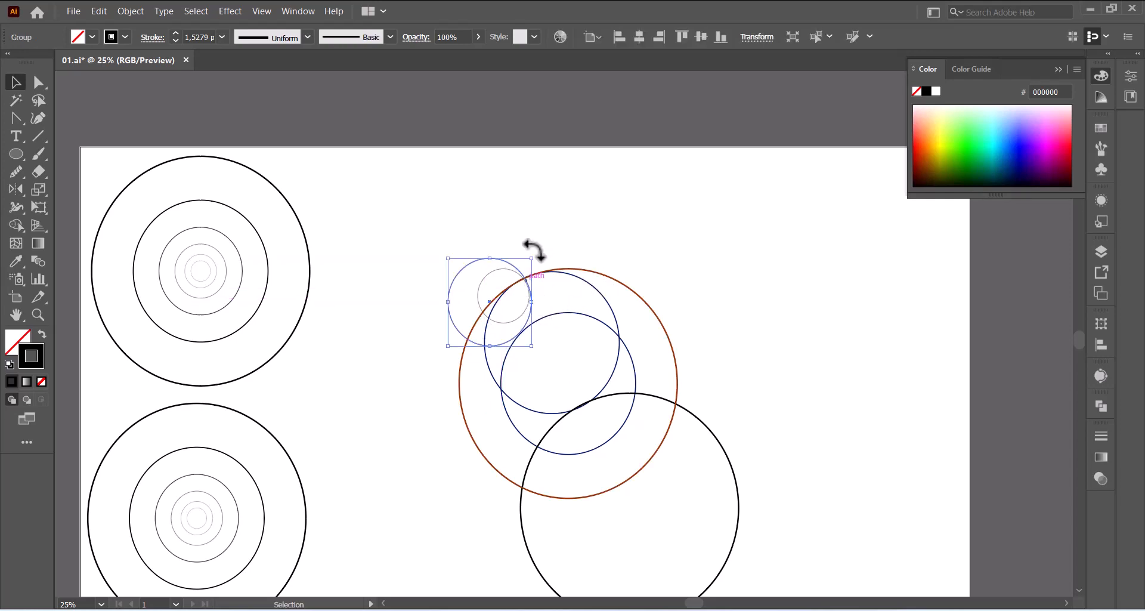
# Nudge the two small upper-left circles together, right and slightly up along the brown circle's edge
pyautogui.click(535, 240)
pyautogui.click(521, 302)
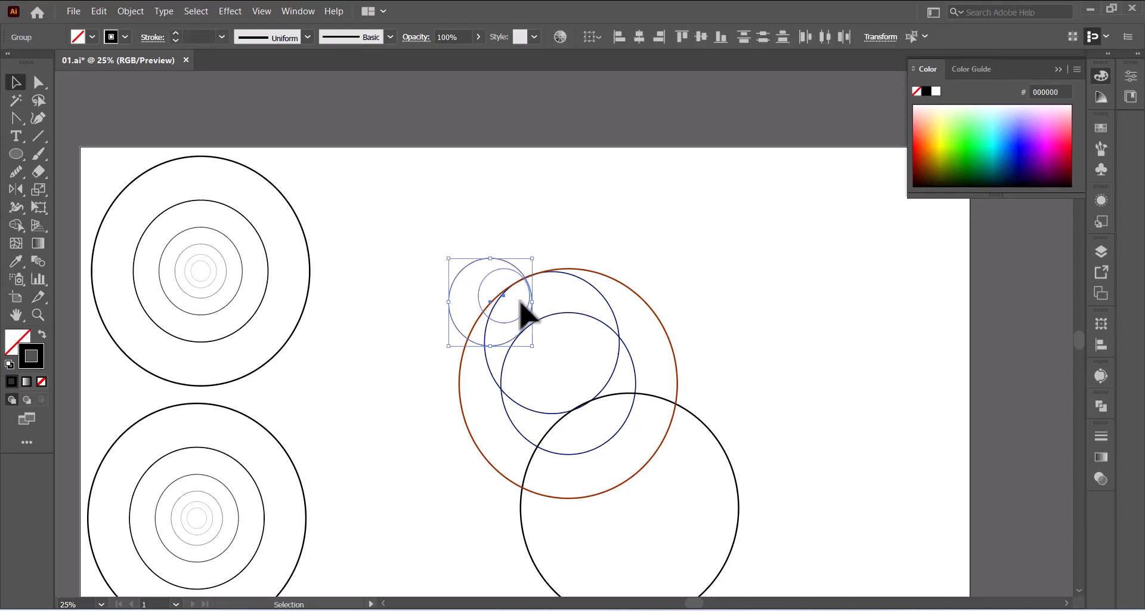
pyautogui.press('Up')
pyautogui.press('Right')
pyautogui.press('Right')
pyautogui.press('Right')
pyautogui.press('Right')
pyautogui.press('Right')
pyautogui.press('Right')
pyautogui.press('Right')
pyautogui.press('Right')
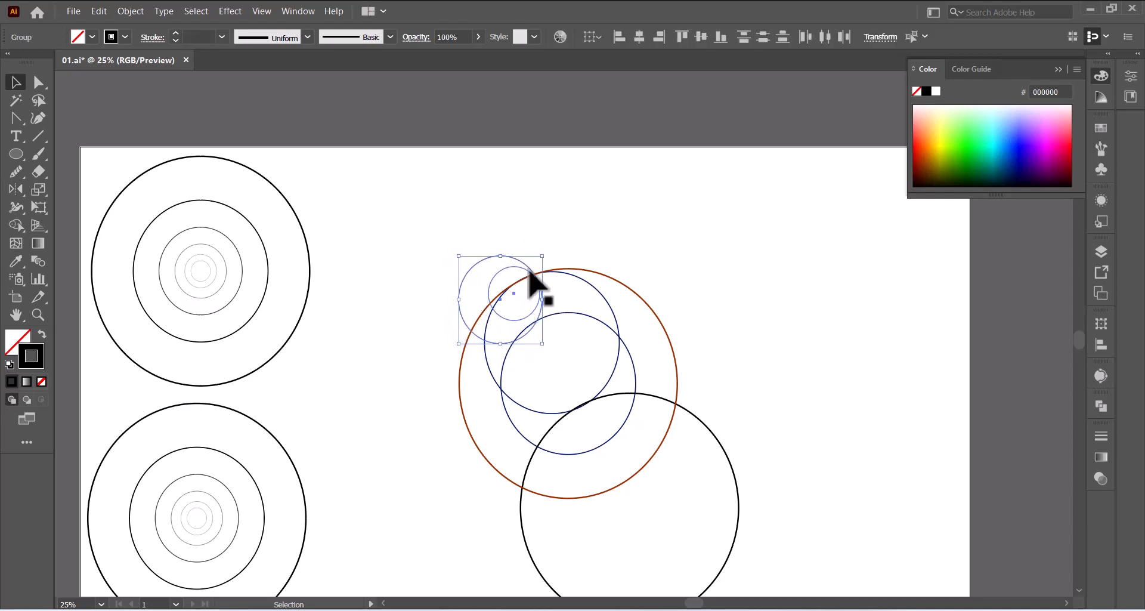
pyautogui.click(531, 265)
pyautogui.click(533, 273)
pyautogui.click(517, 270)
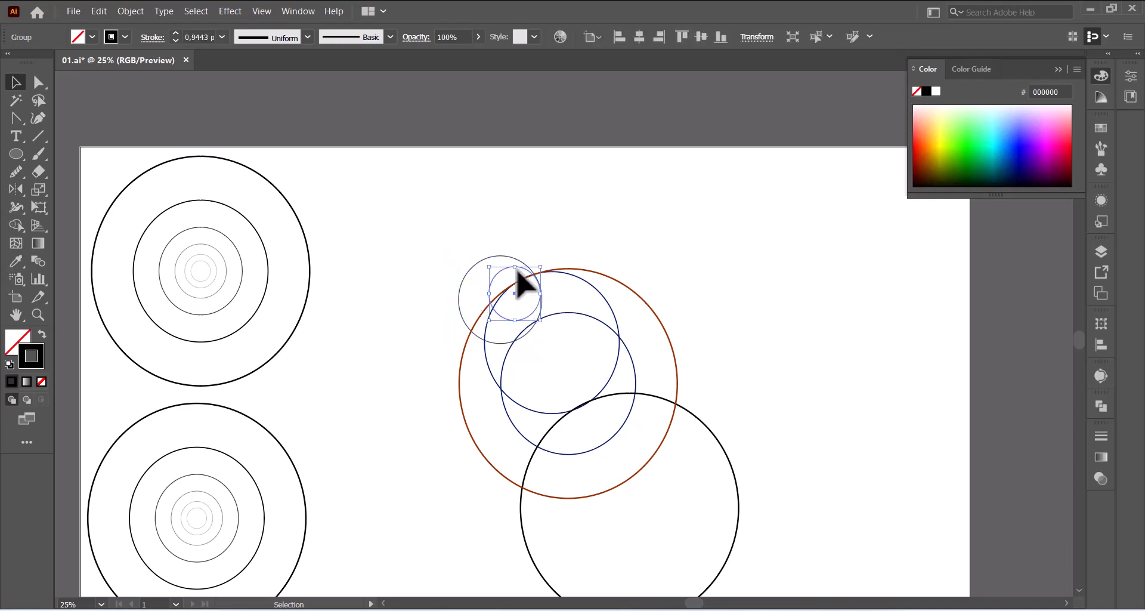
pyautogui.click(571, 228)
pyautogui.click(535, 322)
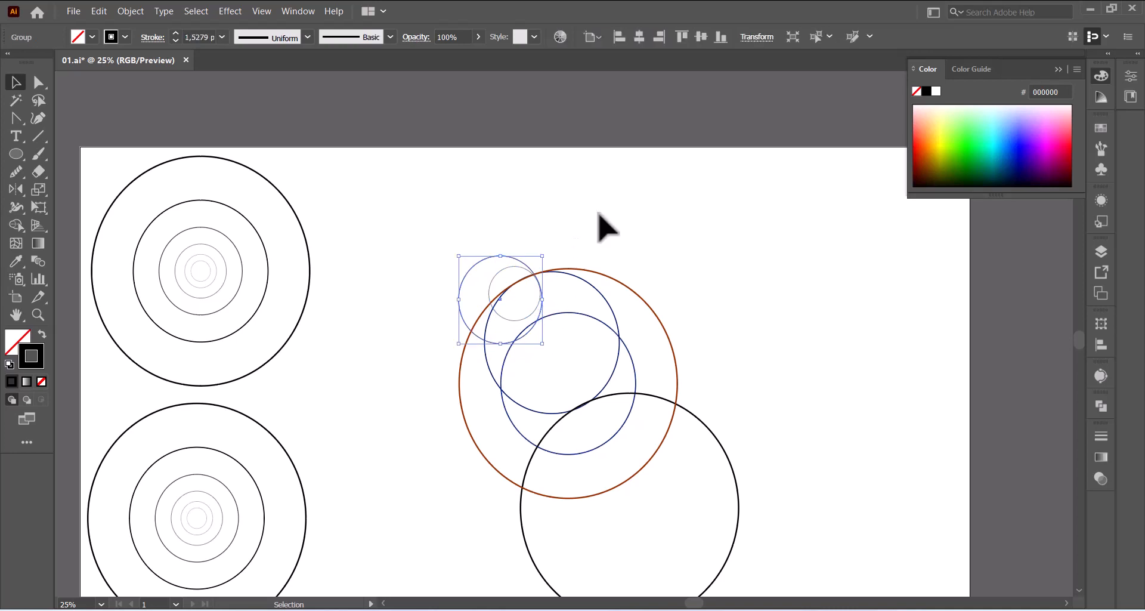
pyautogui.click(603, 225)
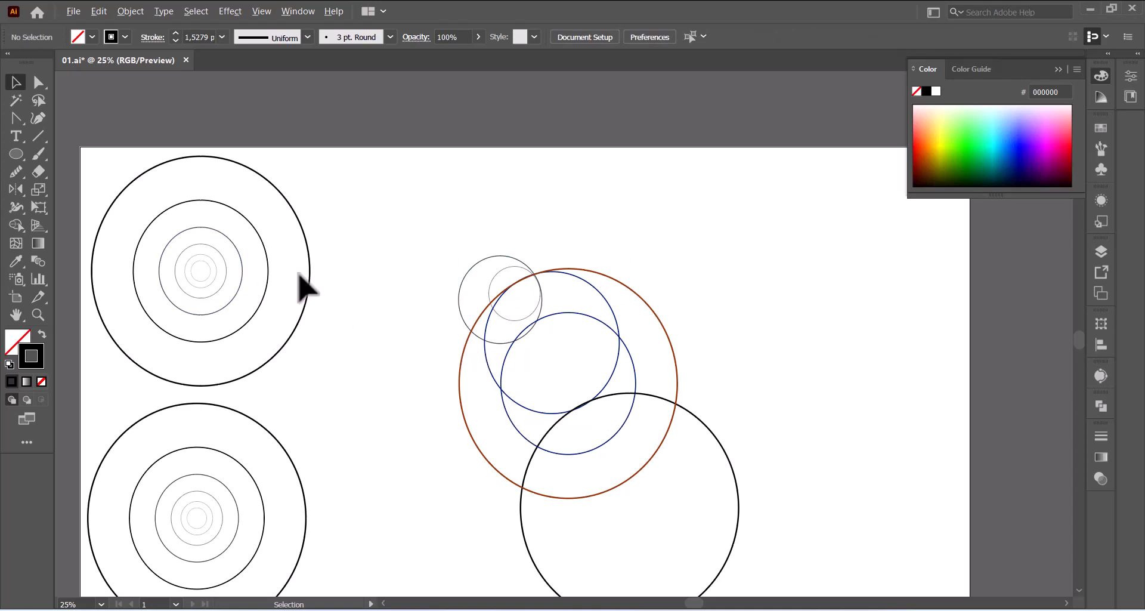
# Place a copy of the third-largest circle across the brown circle's lower-left edge and a second-largest copy to the left of the navy circles
pyautogui.moveTo(239, 252); pyautogui.dragTo(522, 442)
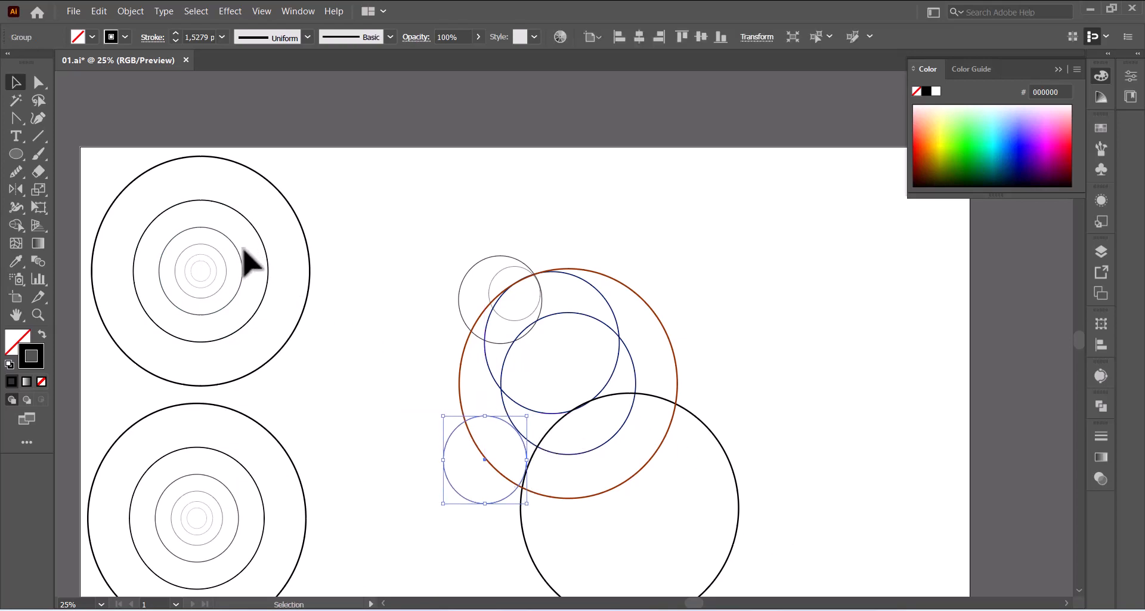
pyautogui.moveTo(261, 239); pyautogui.dragTo(499, 389)
pyautogui.click(431, 321)
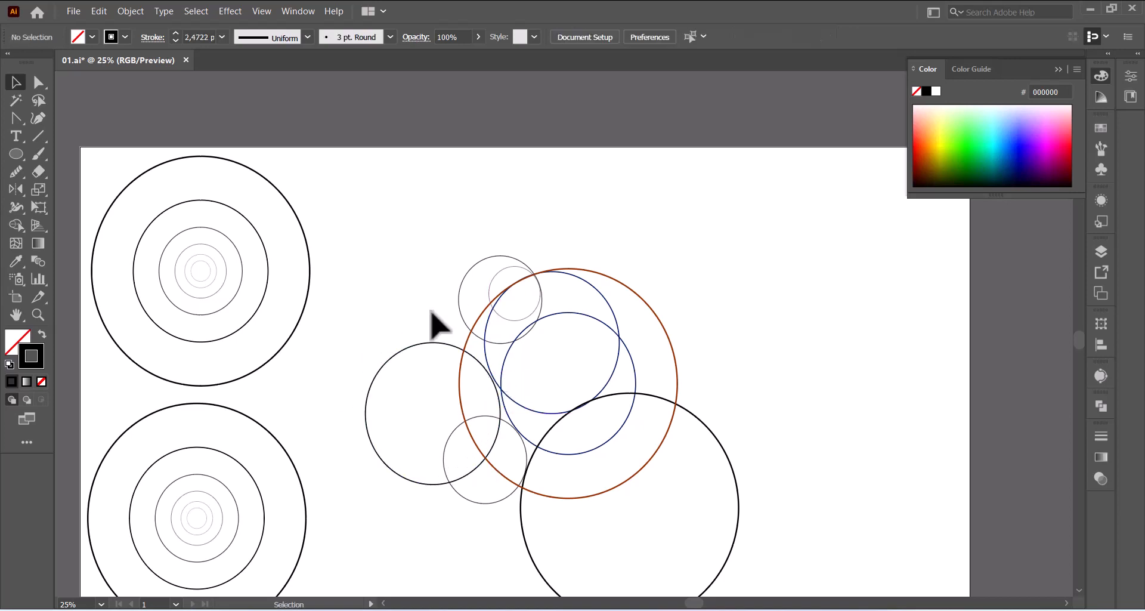
# Set the stroke of the two new lower-left circles to dark red 760021
pyautogui.click(424, 344)
pyautogui.keyDown('shift'); pyautogui.click(489, 502); pyautogui.keyUp('shift')
pyautogui.click(1066, 165)
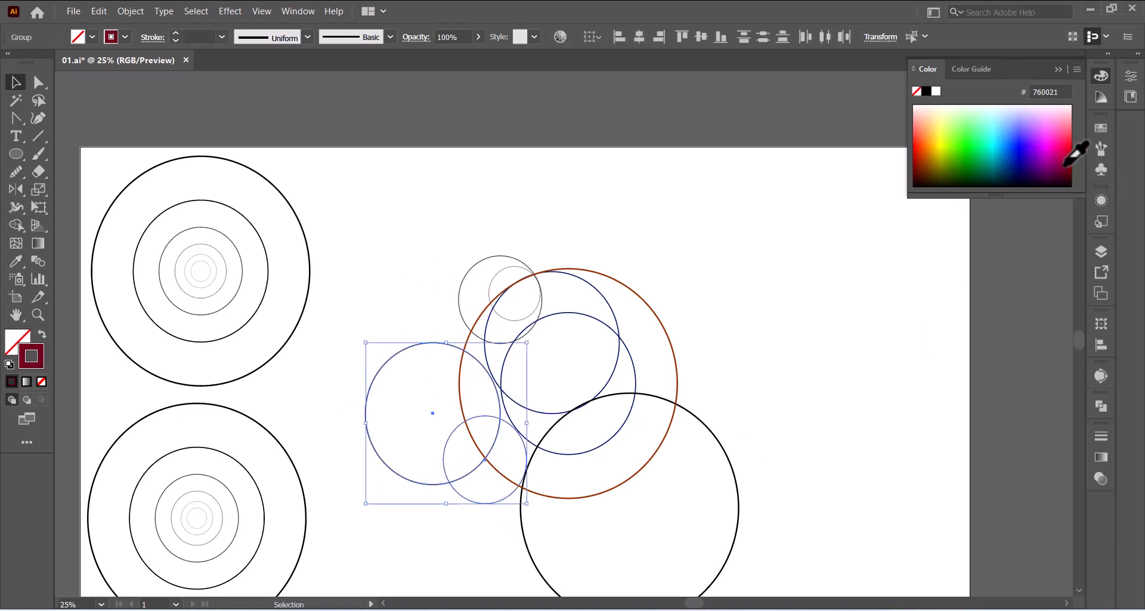
pyautogui.click(411, 182)
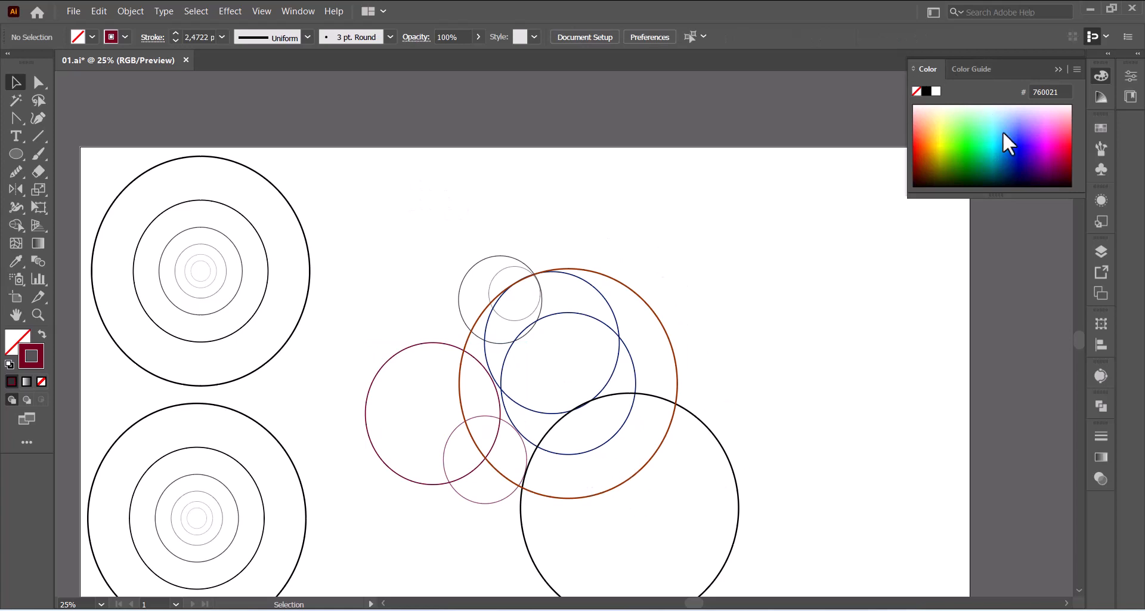
pyautogui.click(249, 250)
pyautogui.hotkey('shift', 'm')
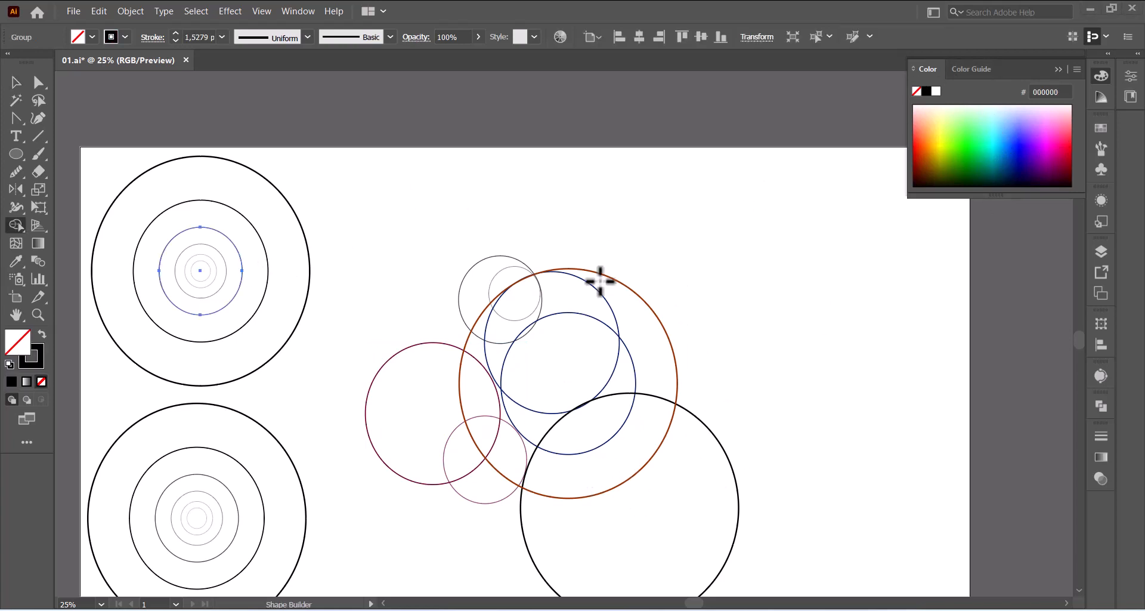
pyautogui.click(16, 84)
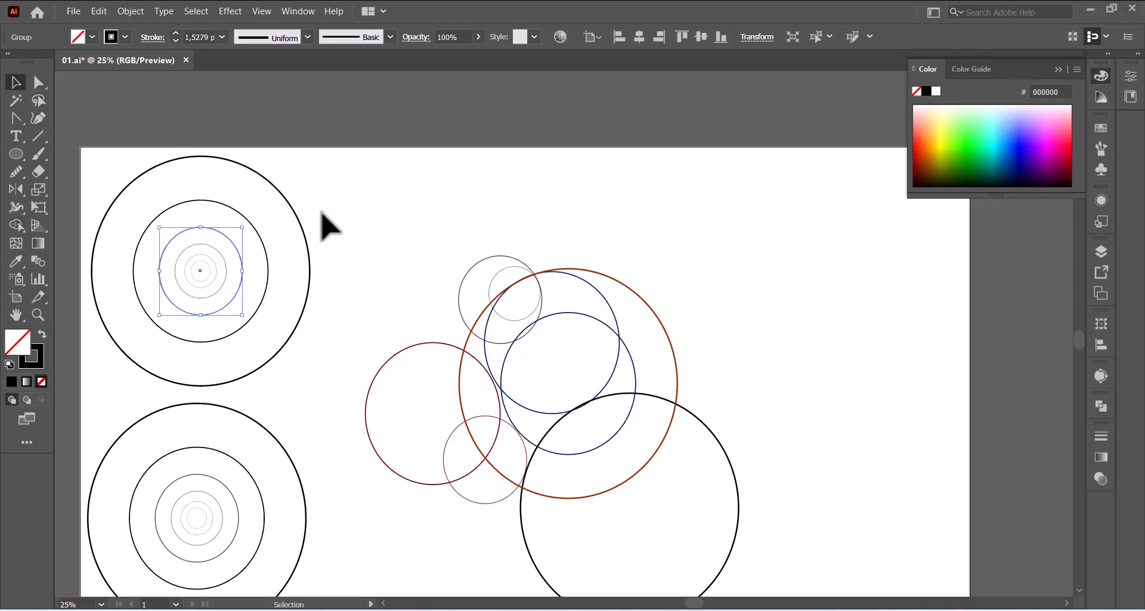
pyautogui.click(327, 230)
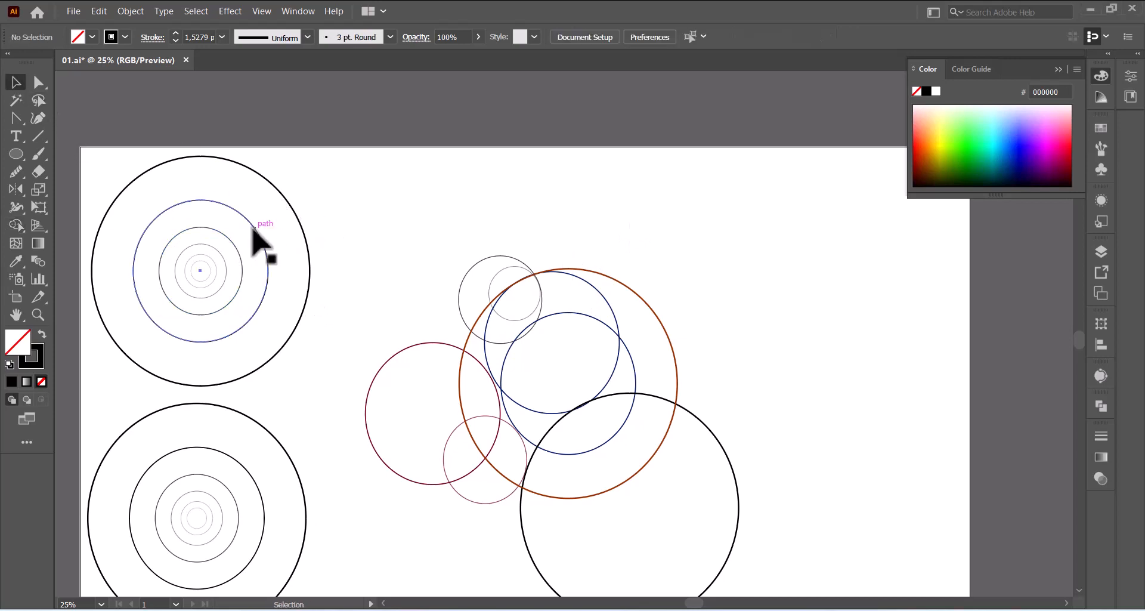
# Add two more black copies of the second-largest circle overlapping the dark red circles
pyautogui.moveTo(252, 229); pyautogui.dragTo(510, 358)
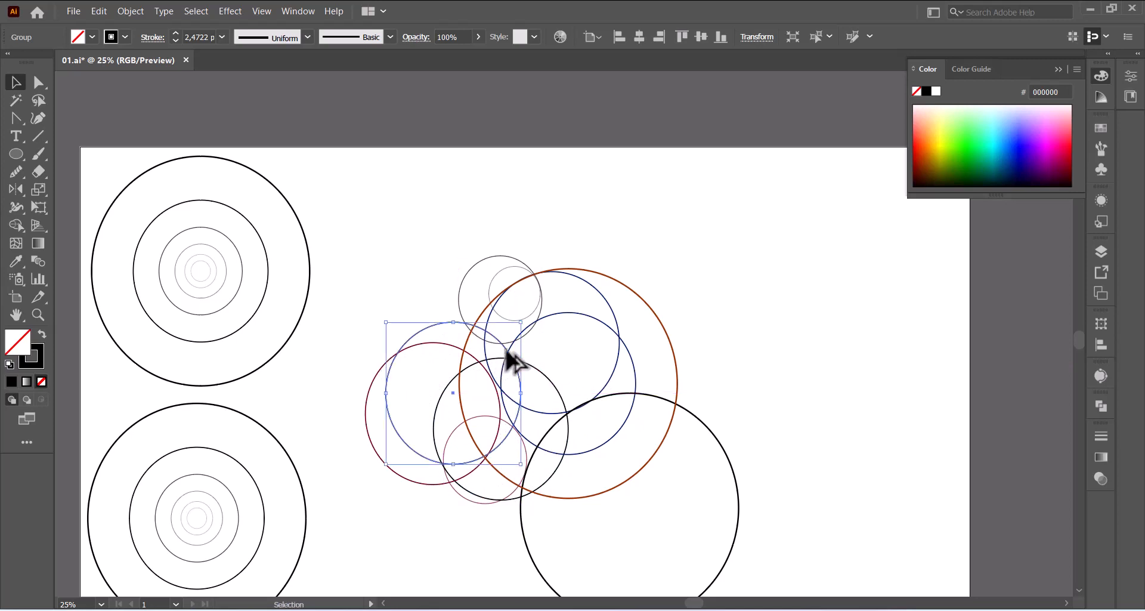
pyautogui.click(810, 366)
# Using Shape Builder on all the arranged circles, merge the regions from the upper-left ring down the curved neck strip to the rounded lower-left part
pyautogui.moveTo(576, 393); pyautogui.dragTo(384, 590)
pyautogui.click(16, 227)
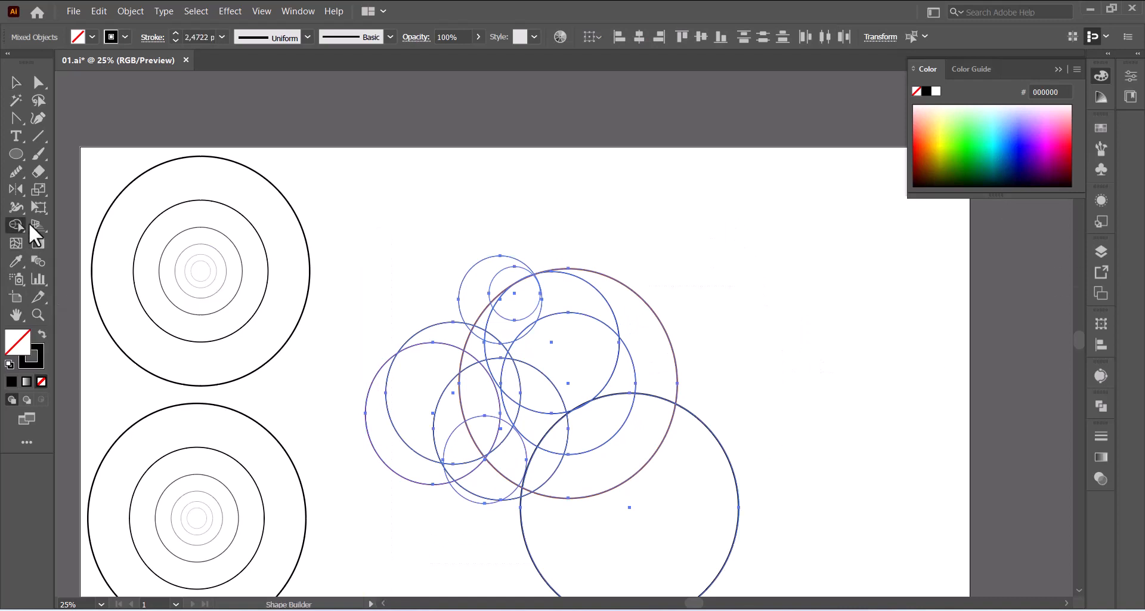
pyautogui.moveTo(484, 294)
pyautogui.mouseDown()
pyautogui.moveTo(497, 325)
pyautogui.moveTo(471, 371)
pyautogui.moveTo(484, 439)
pyautogui.moveTo(488, 420)
pyautogui.moveTo(499, 453)
pyautogui.moveTo(492, 477)
pyautogui.moveTo(510, 459)
pyautogui.mouseUp()
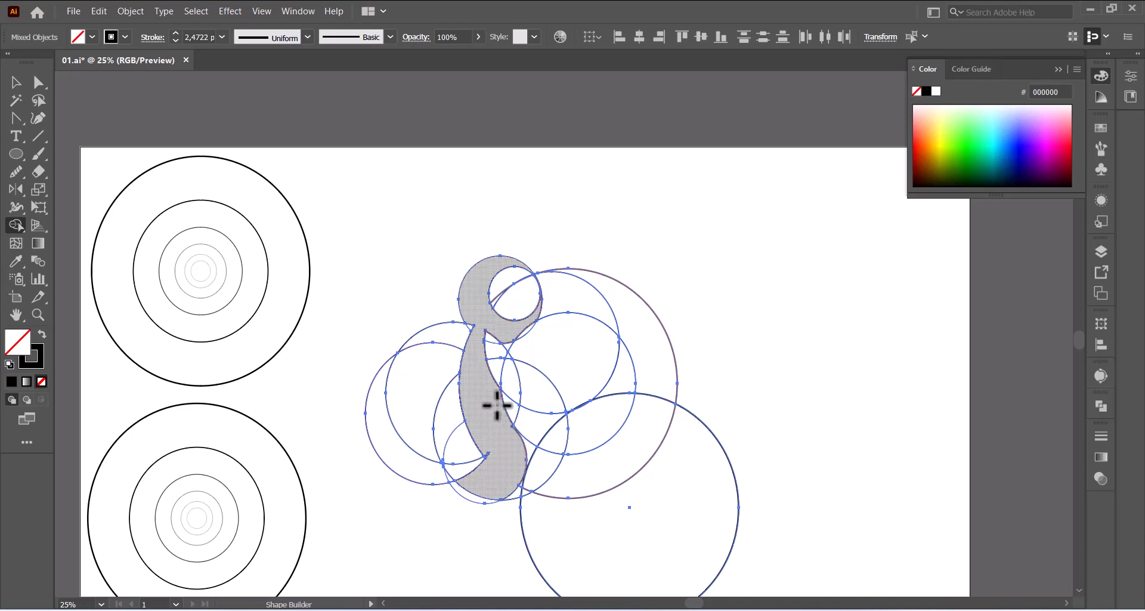
# Merge the central and lower-right regions of the brown circle and the rounded area above them into the neck shape, leaving everything deselected
pyautogui.moveTo(496, 394)
pyautogui.mouseDown()
pyautogui.moveTo(519, 421)
pyautogui.moveTo(582, 429)
pyautogui.moveTo(603, 447)
pyautogui.moveTo(575, 468)
pyautogui.mouseUp()
pyautogui.click(525, 461)
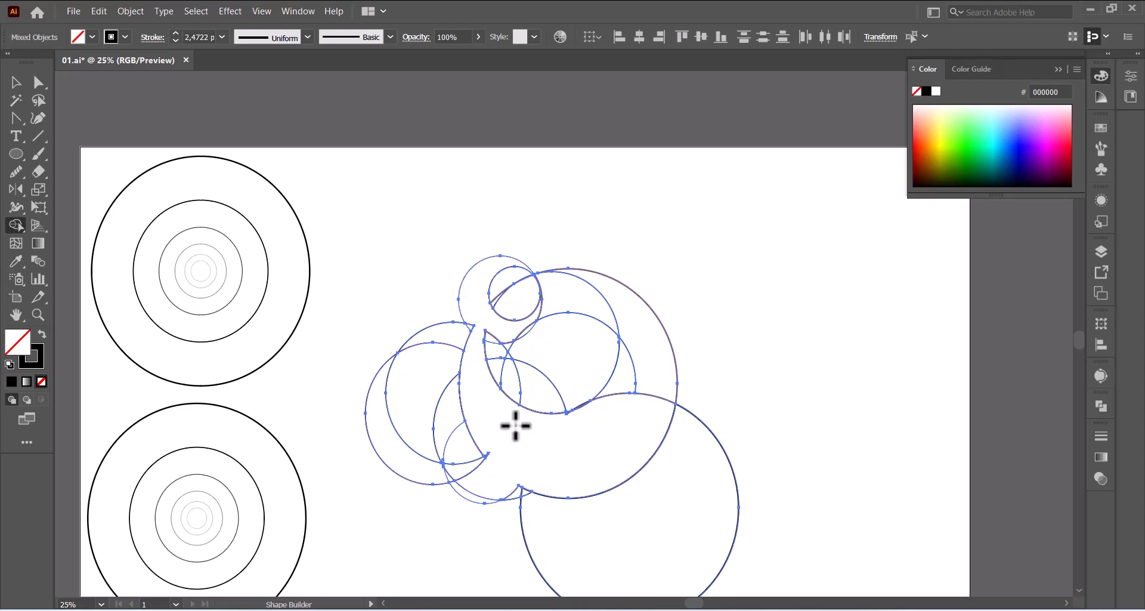
pyautogui.moveTo(571, 452); pyautogui.dragTo(541, 395)
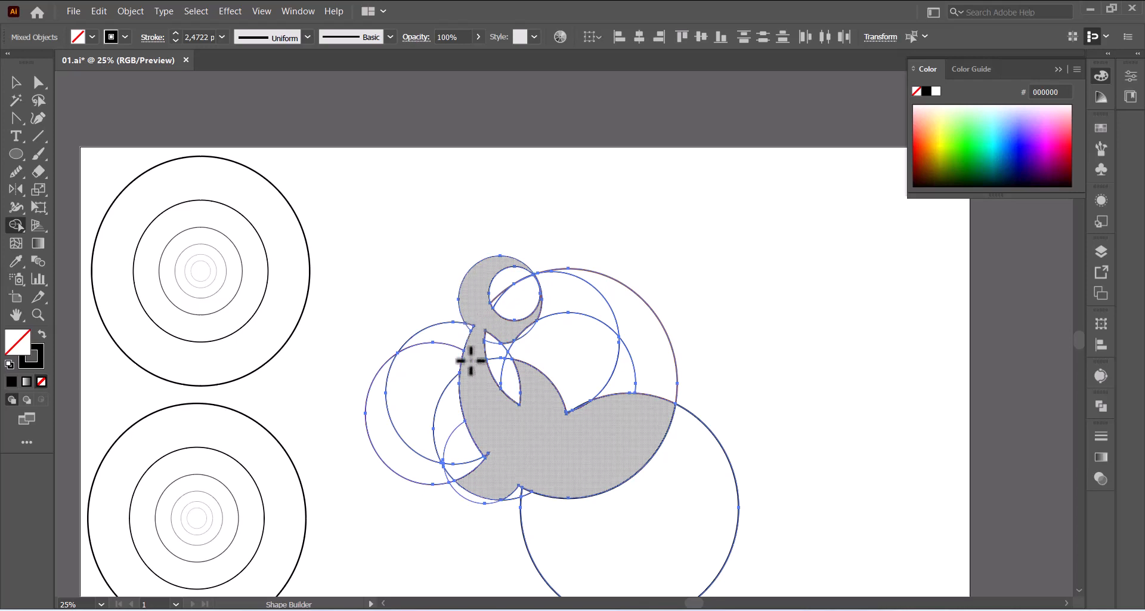
pyautogui.press('v')
pyautogui.hotkey('ctrl', 'shift', 'a')
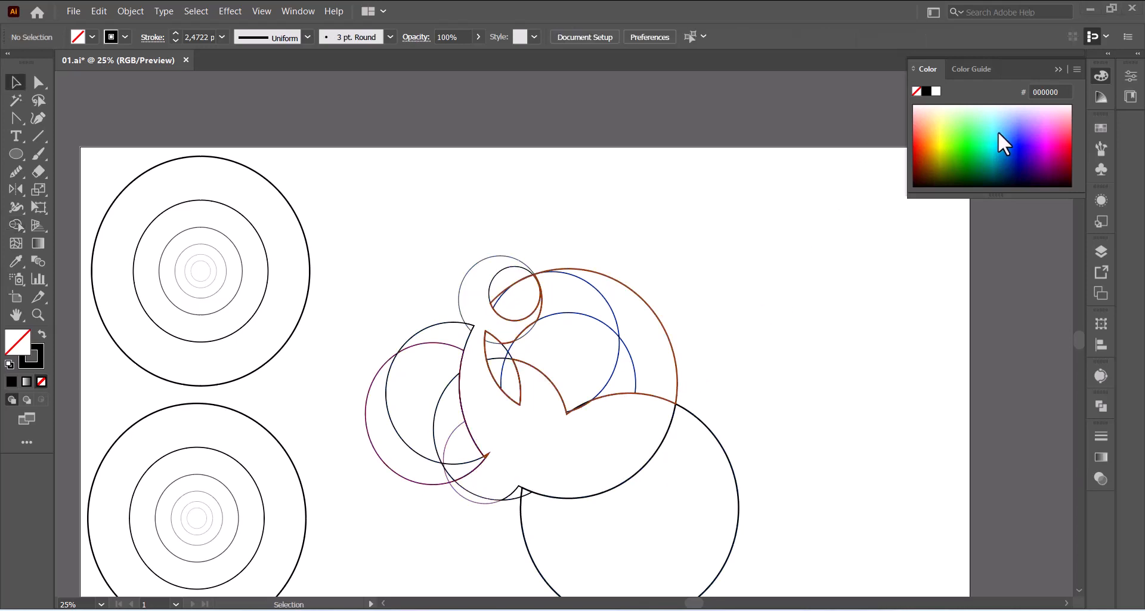
# Draw a small ellipse in the empty artboard area beside the arranged circles and fill it with blue 0D14FF
pyautogui.click(16, 155)
pyautogui.moveTo(816, 261); pyautogui.dragTo(840, 279)
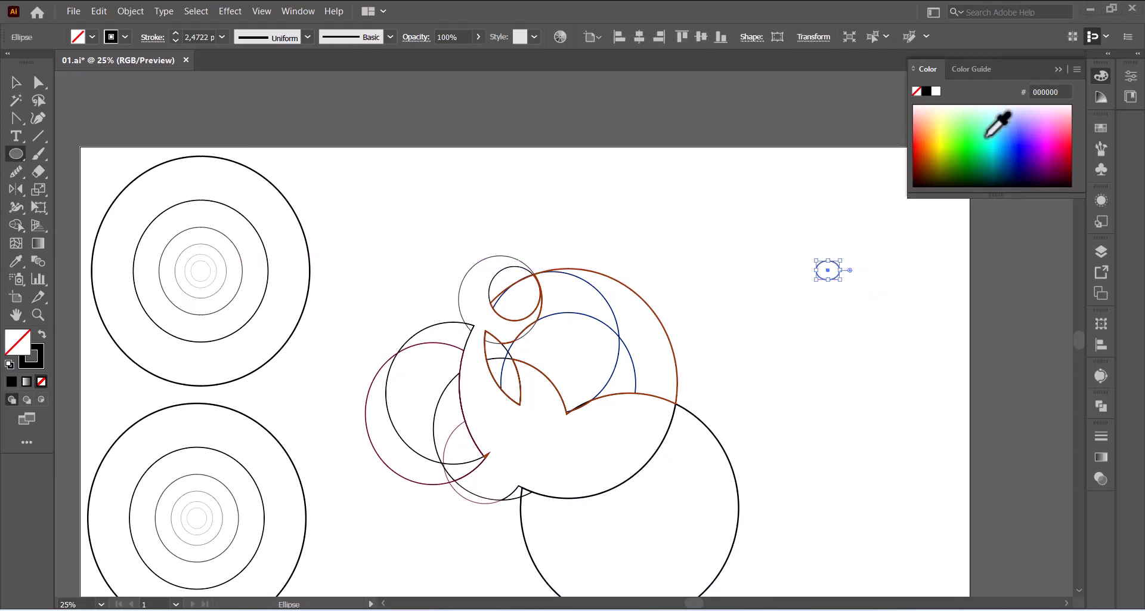
pyautogui.click(1018, 140)
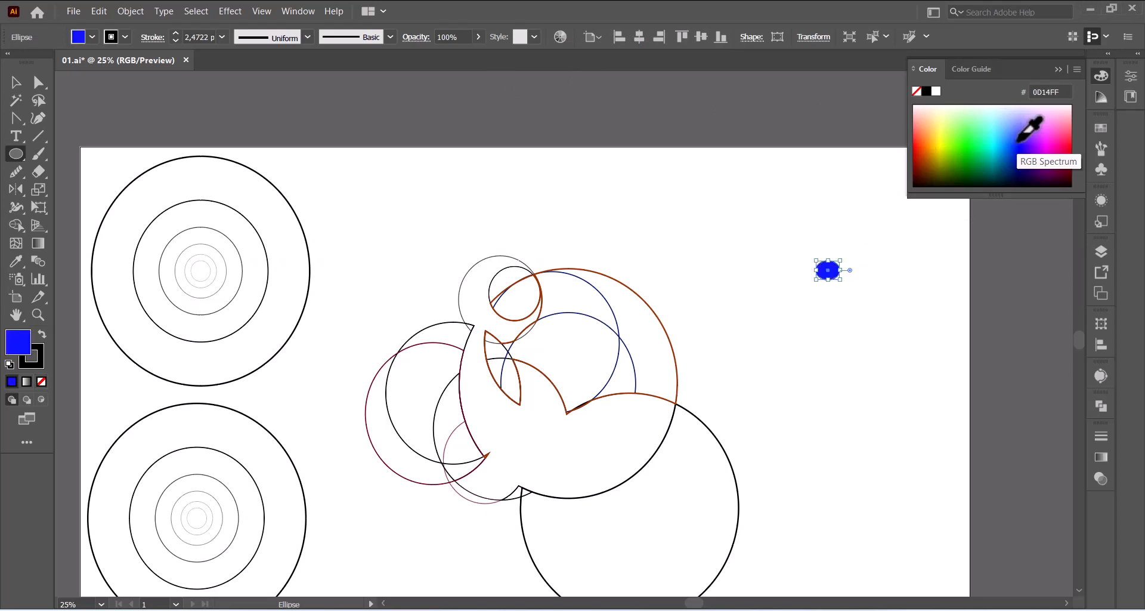
# Apply a slightly darker Color Guide blue to the small ellipse and duplicate it into two rows of two
pyautogui.click(1095, 101)
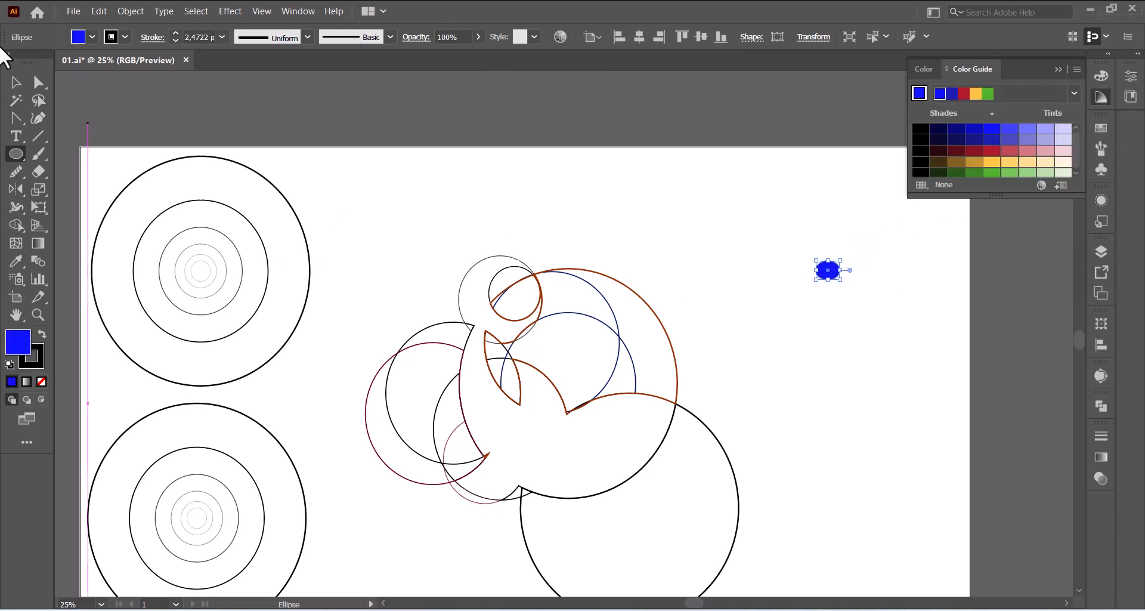
pyautogui.click(15, 82)
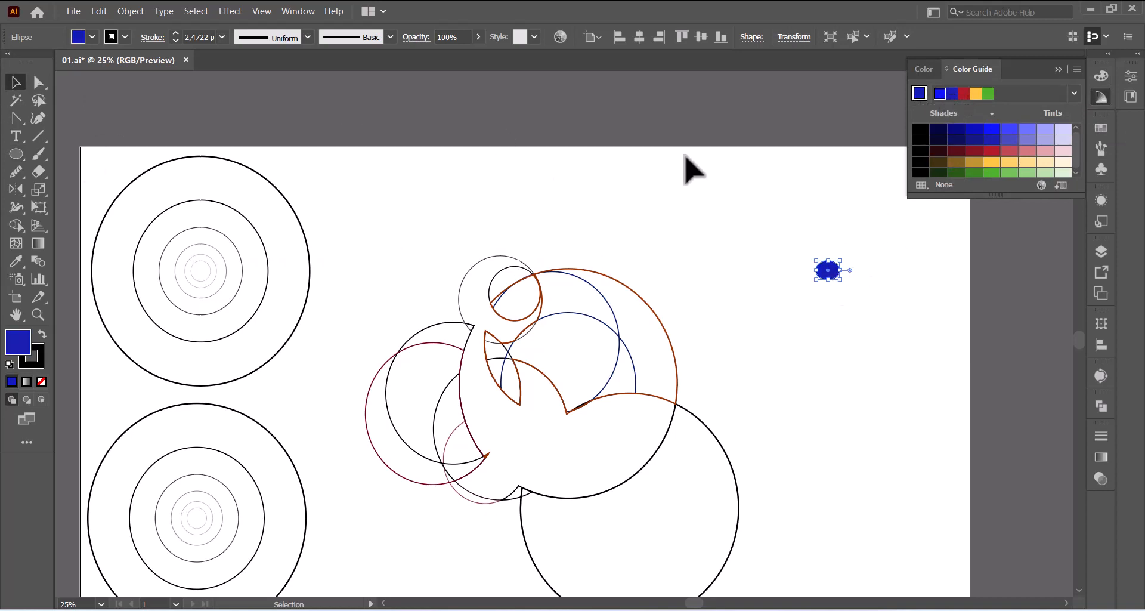
pyautogui.moveTo(832, 259); pyautogui.dragTo(823, 236)
pyautogui.moveTo(842, 243); pyautogui.dragTo(865, 272)
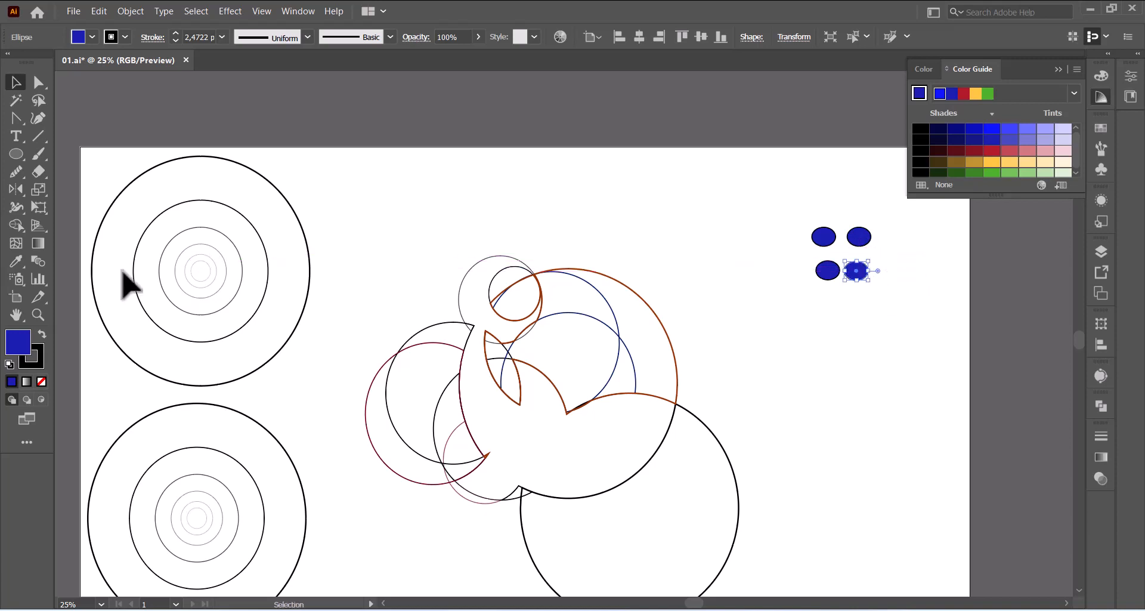
# Recolor the swatch ellipses: lower-right bright blue, lower-left lighter blue, upper-right dark blue, and upper-left very dark navy
pyautogui.click(21, 258)
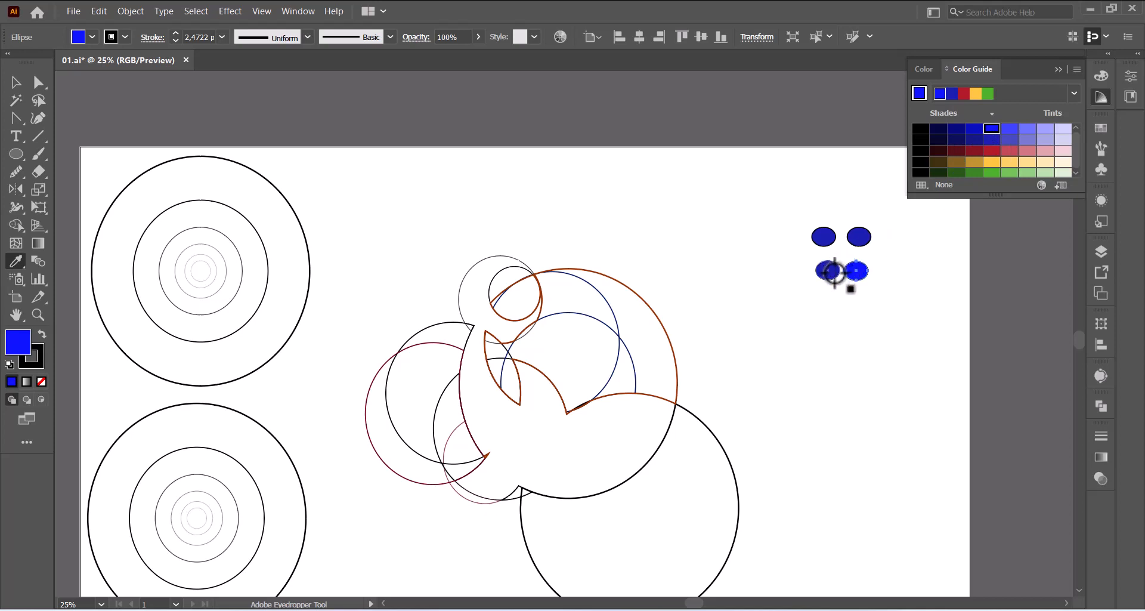
pyautogui.click(16, 82)
pyautogui.click(827, 271)
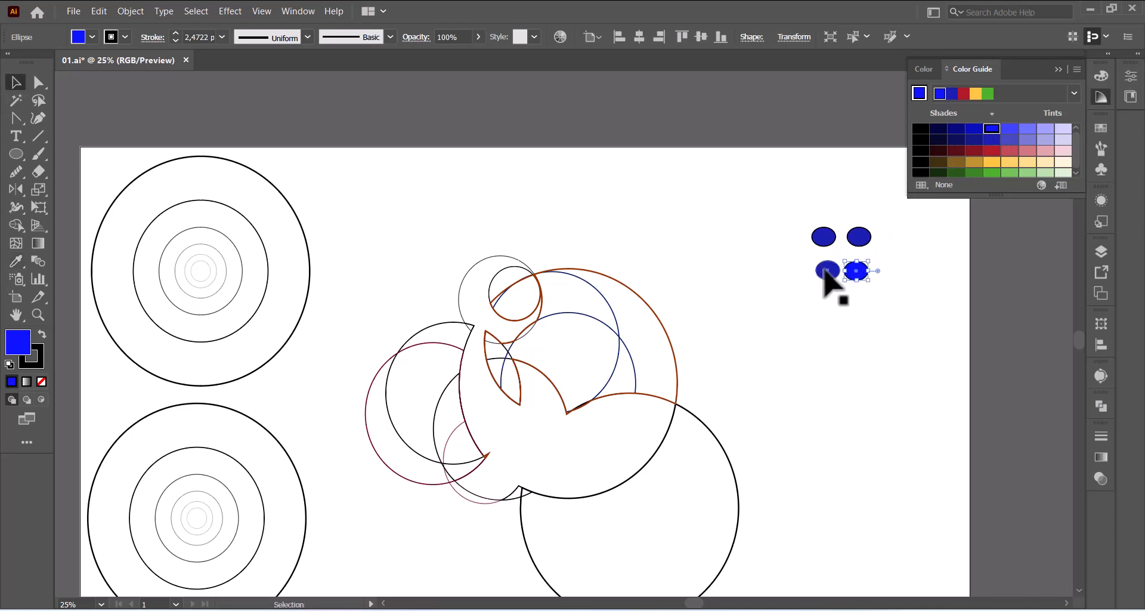
pyautogui.click(1008, 128)
pyautogui.click(860, 238)
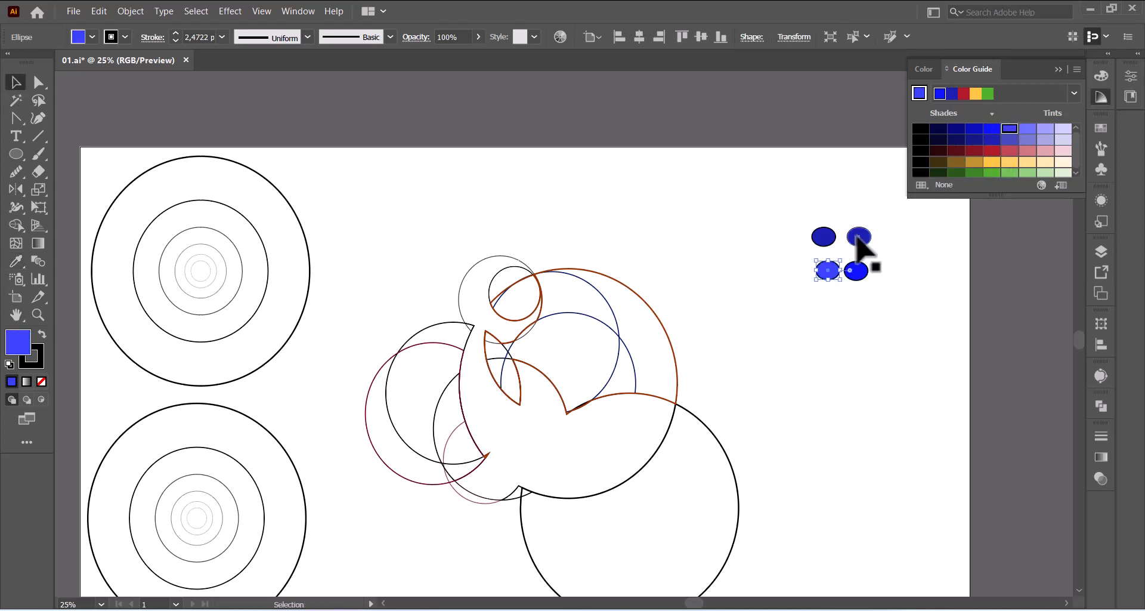
pyautogui.click(970, 143)
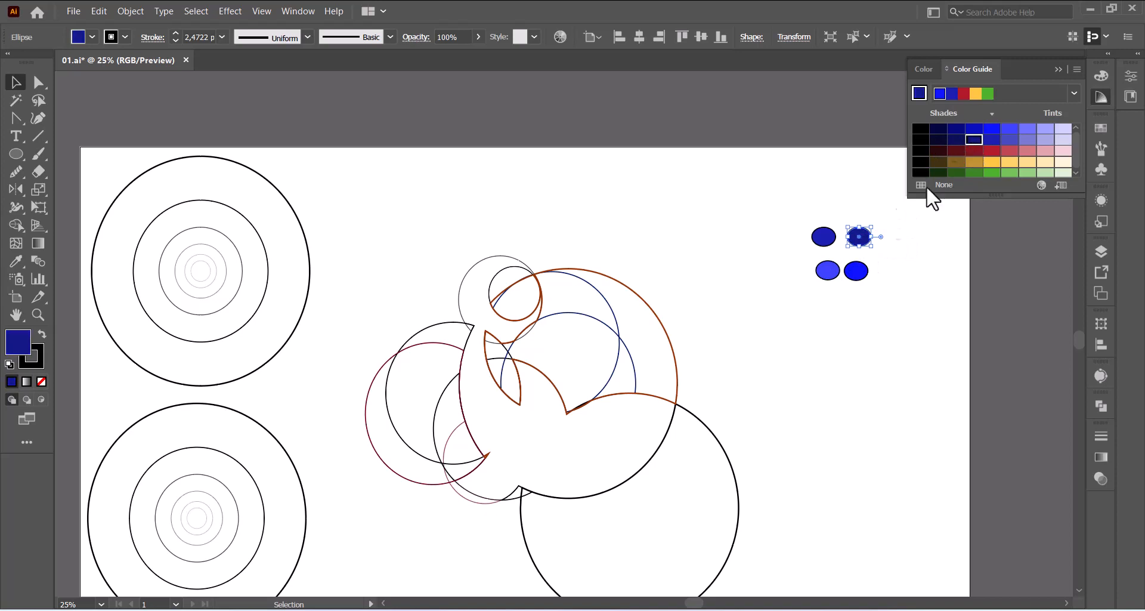
pyautogui.click(826, 239)
pyautogui.click(938, 129)
pyautogui.click(935, 274)
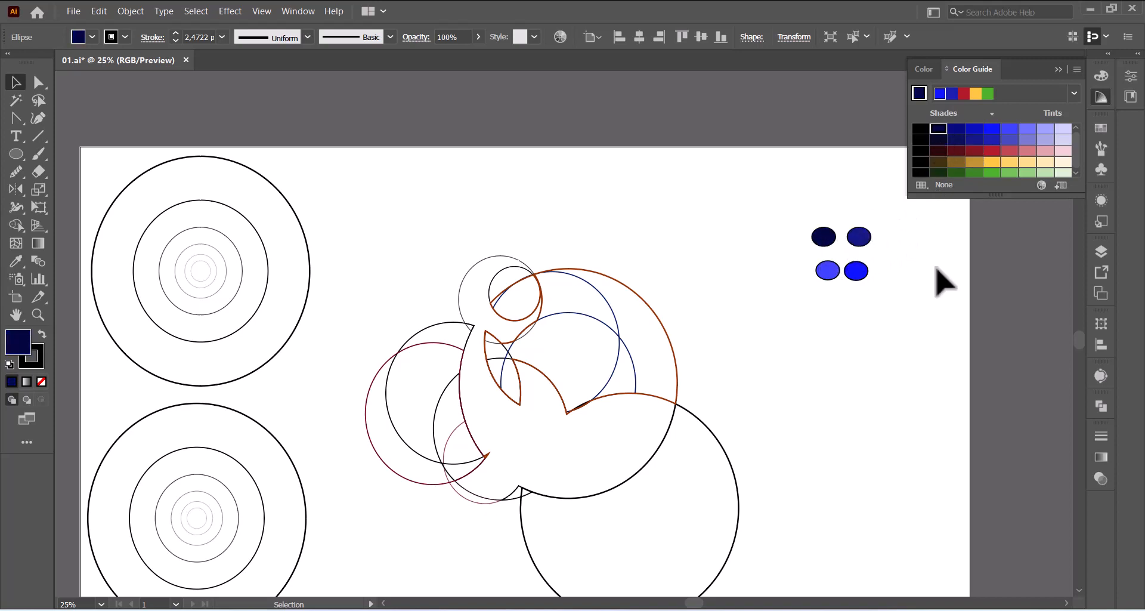
# Remove the stroke from all four blue swatch ellipses, deselect them, and collapse the color settings
pyautogui.moveTo(782, 216); pyautogui.dragTo(891, 277)
pyautogui.click(41, 381)
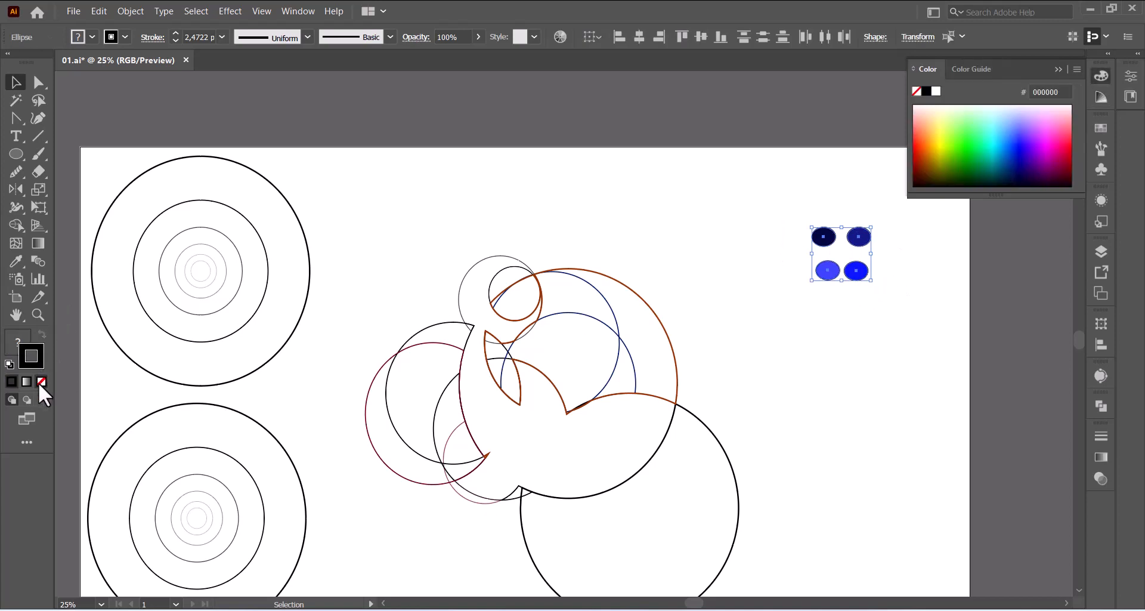
pyautogui.click(895, 334)
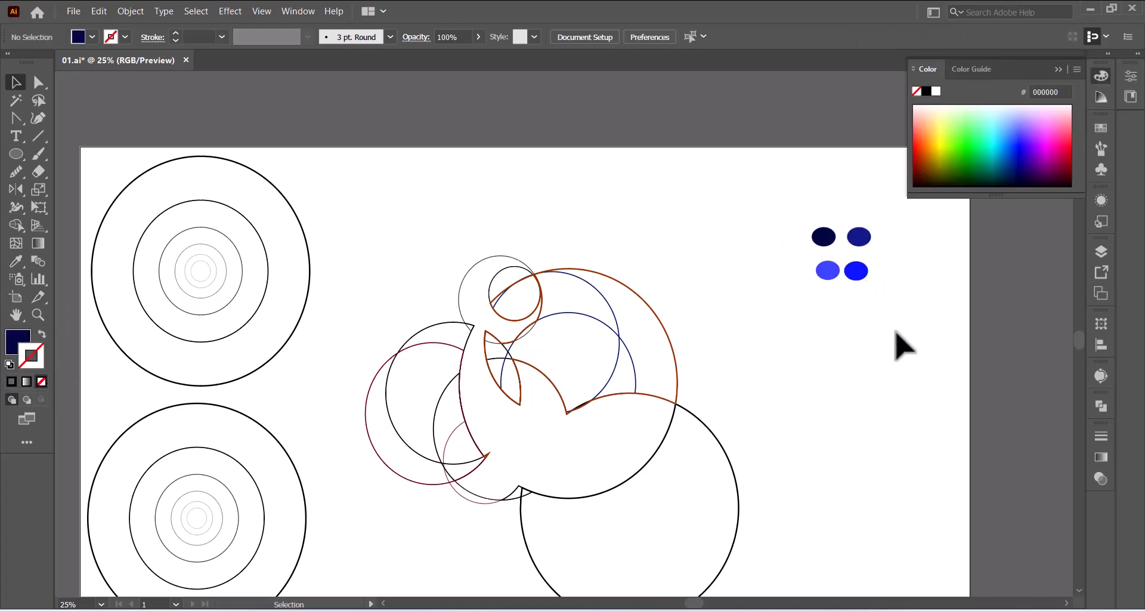
pyautogui.click(1058, 70)
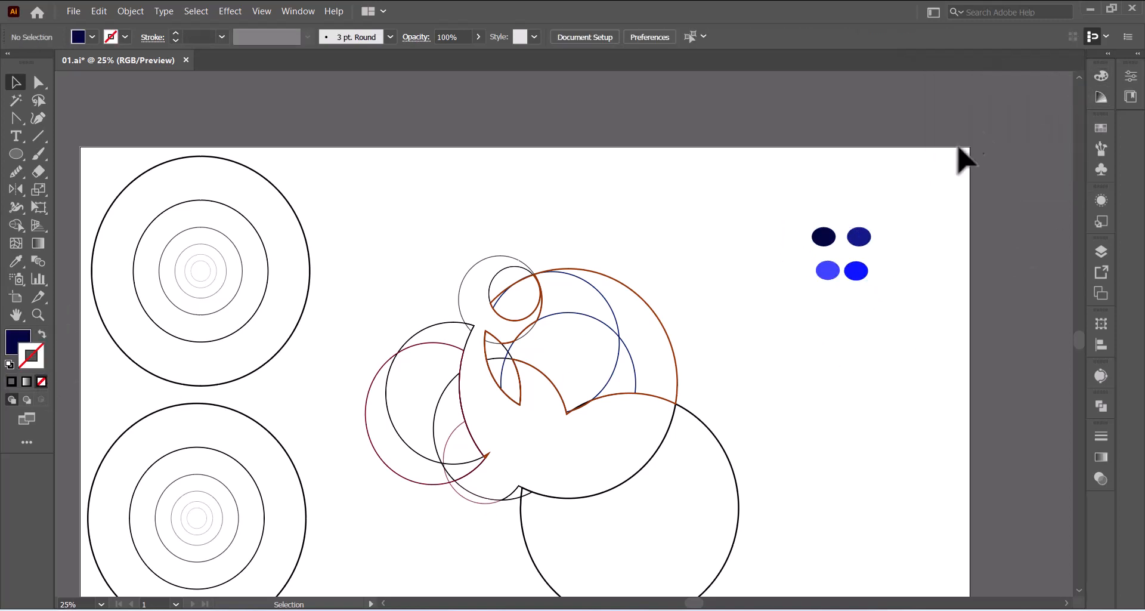
# Select all the arranged circle artwork and merge the small gap between the upper ring and the neck with Shape Builder
pyautogui.click(607, 395)
pyautogui.click(582, 496)
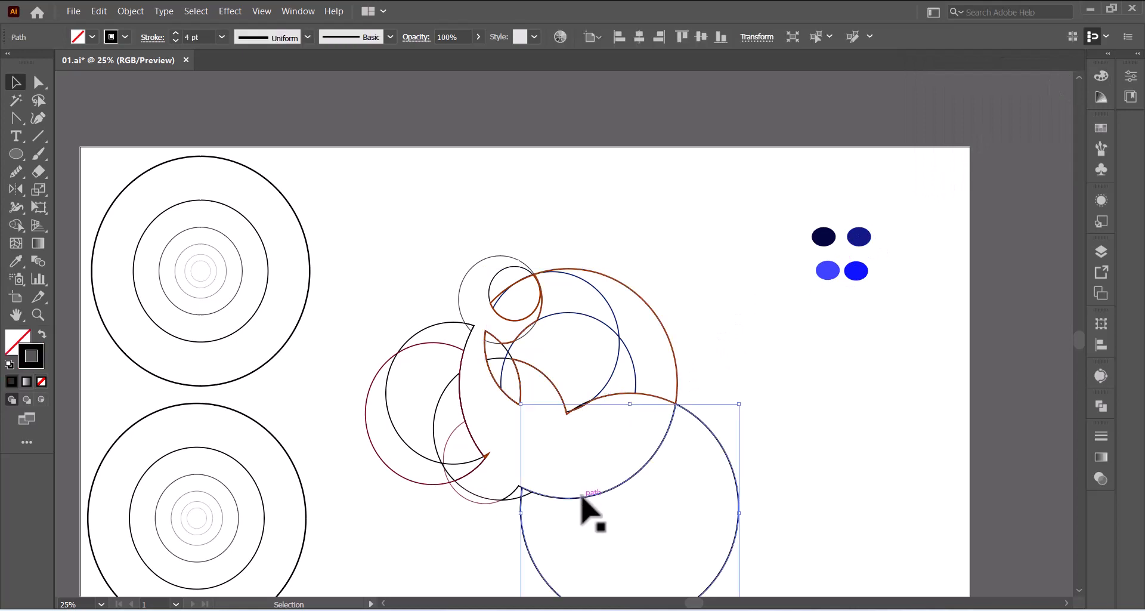
pyautogui.click(531, 455)
pyautogui.click(509, 404)
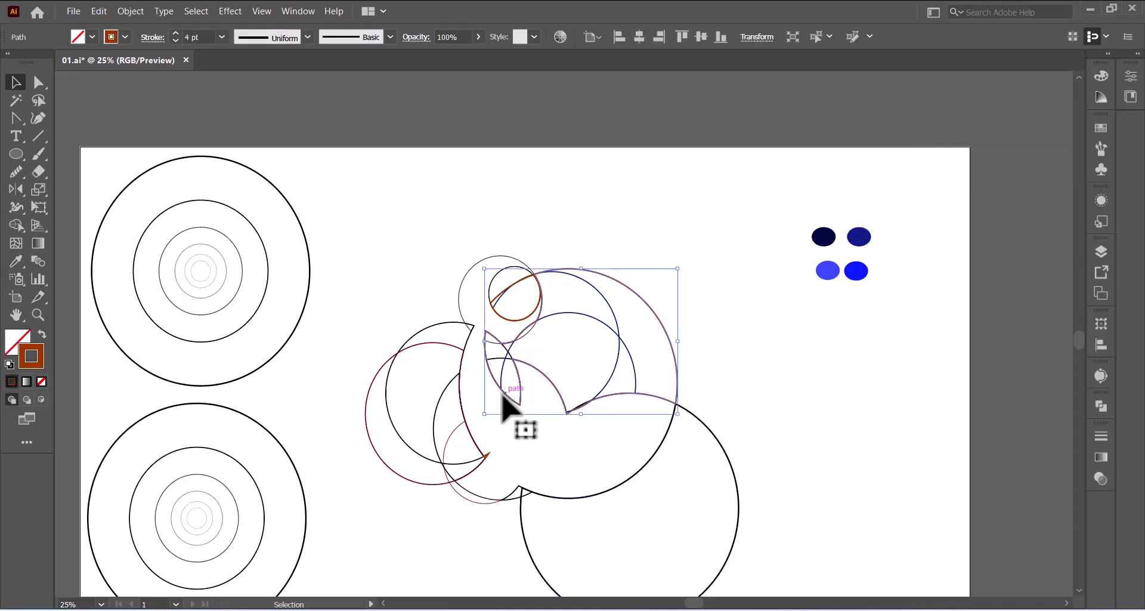
pyautogui.click(531, 436)
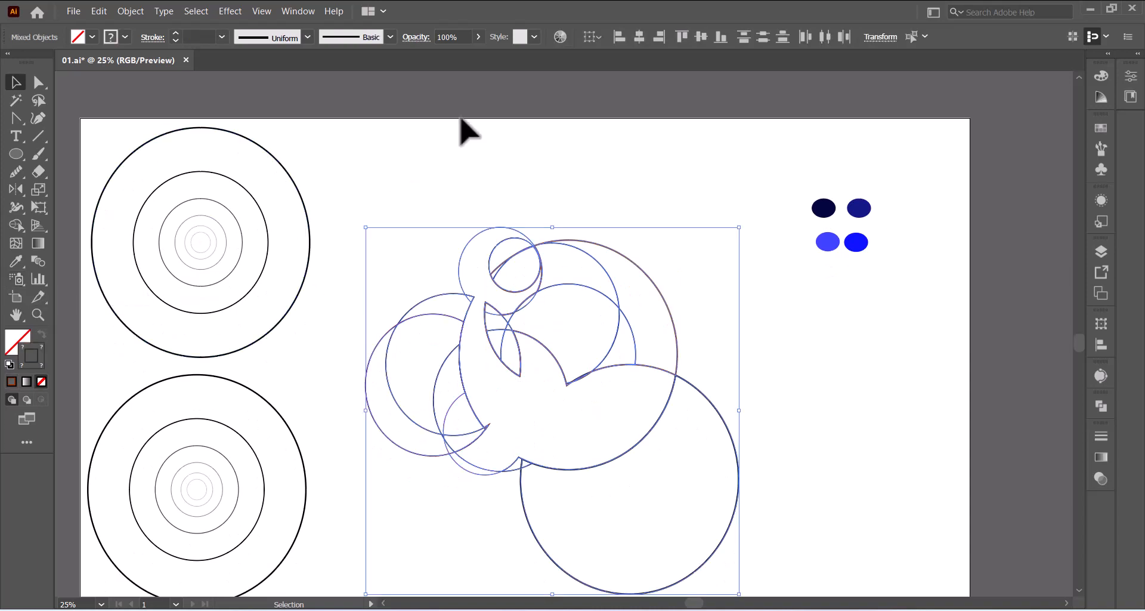
pyautogui.click(24, 224)
pyautogui.moveTo(562, 376); pyautogui.dragTo(570, 384)
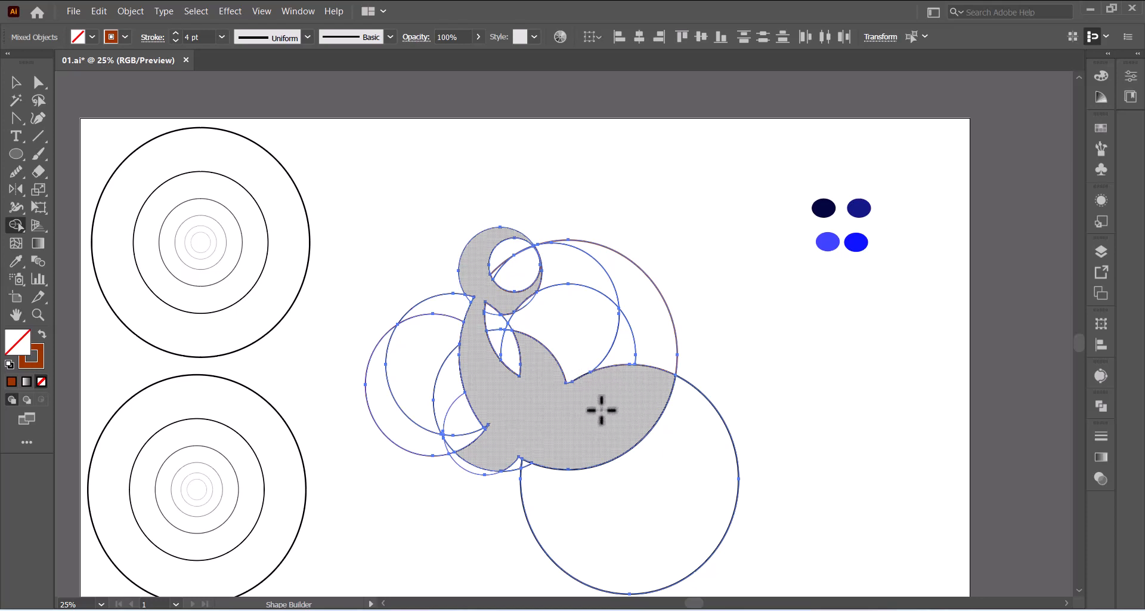
pyautogui.click(488, 304)
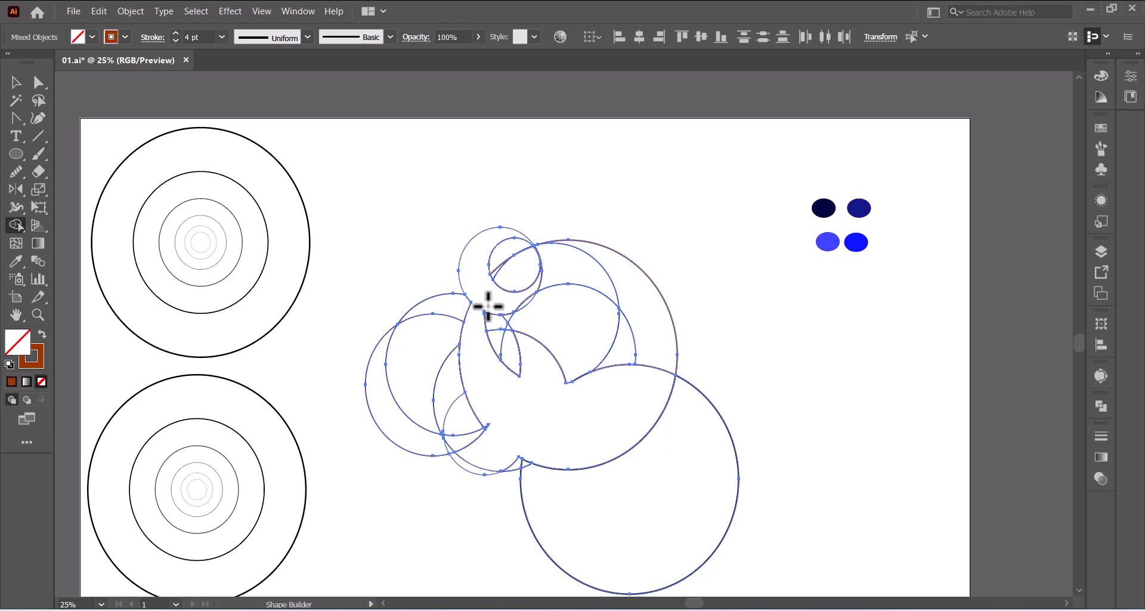
# Merge the remaining lower-right sliver of the upper ring into the shape, undoing the merge that takes in the heart-shaped region
pyautogui.moveTo(524, 297); pyautogui.dragTo(531, 304)
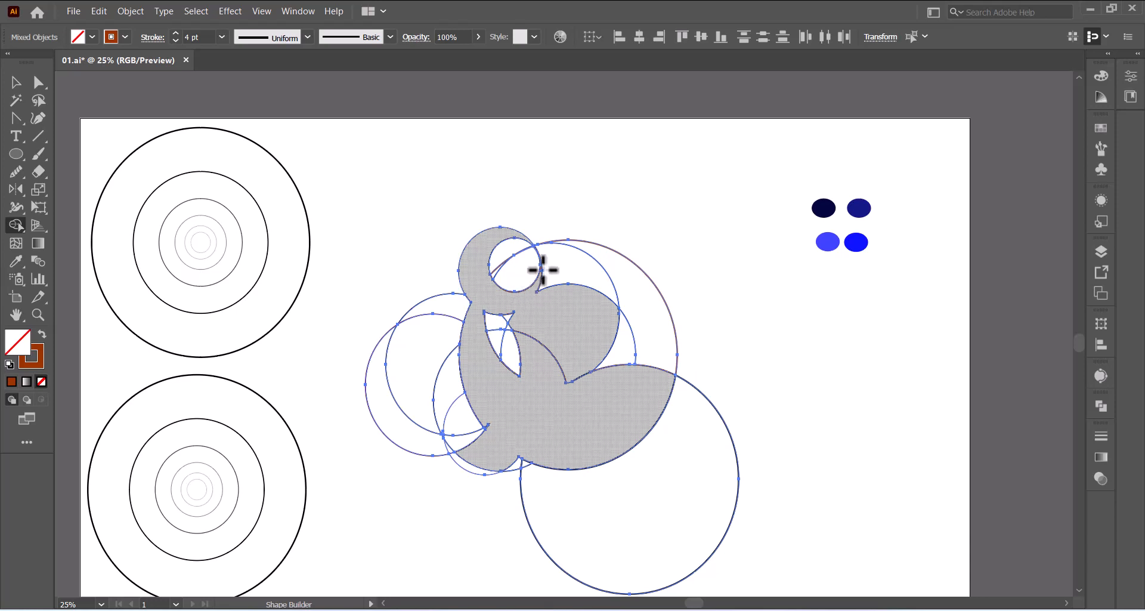
pyautogui.hotkey('ctrl', 'z')
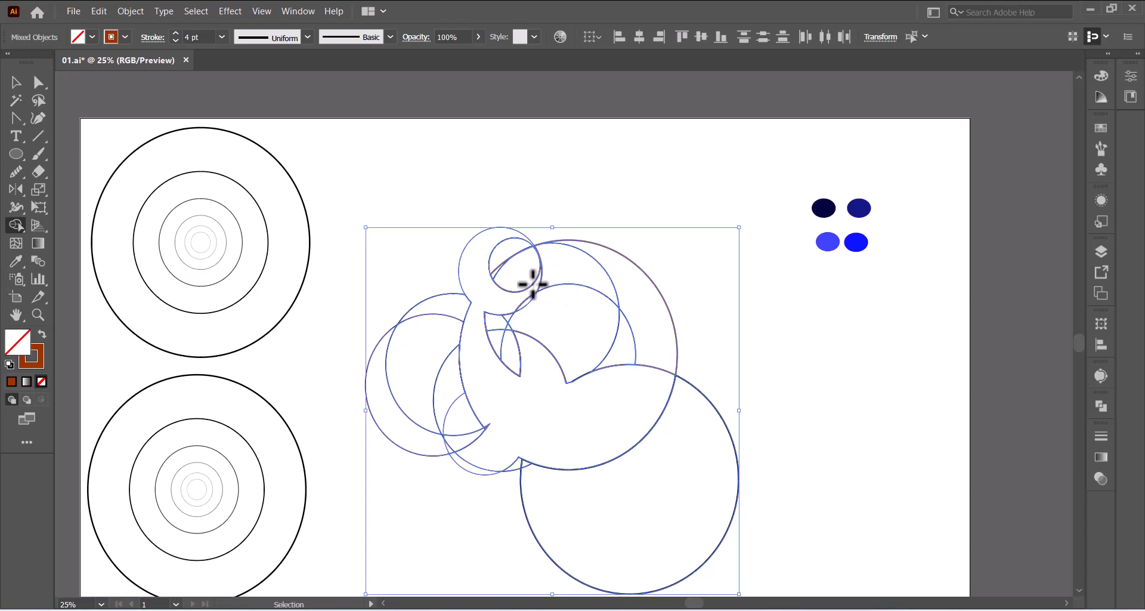
pyautogui.moveTo(528, 298); pyautogui.dragTo(531, 299)
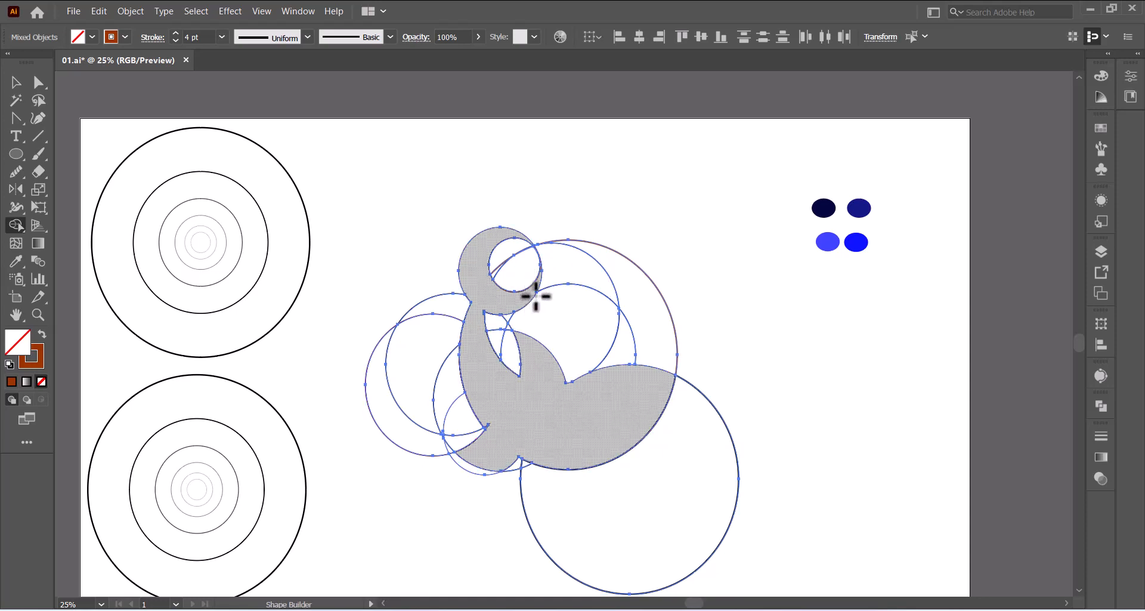
# Using Shape Builder, remove the leftover circle regions above the body and in the neck notch, and merge the pieces inside the small head circle
pyautogui.moveTo(595, 223); pyautogui.dragTo(554, 322)
pyautogui.click(508, 320)
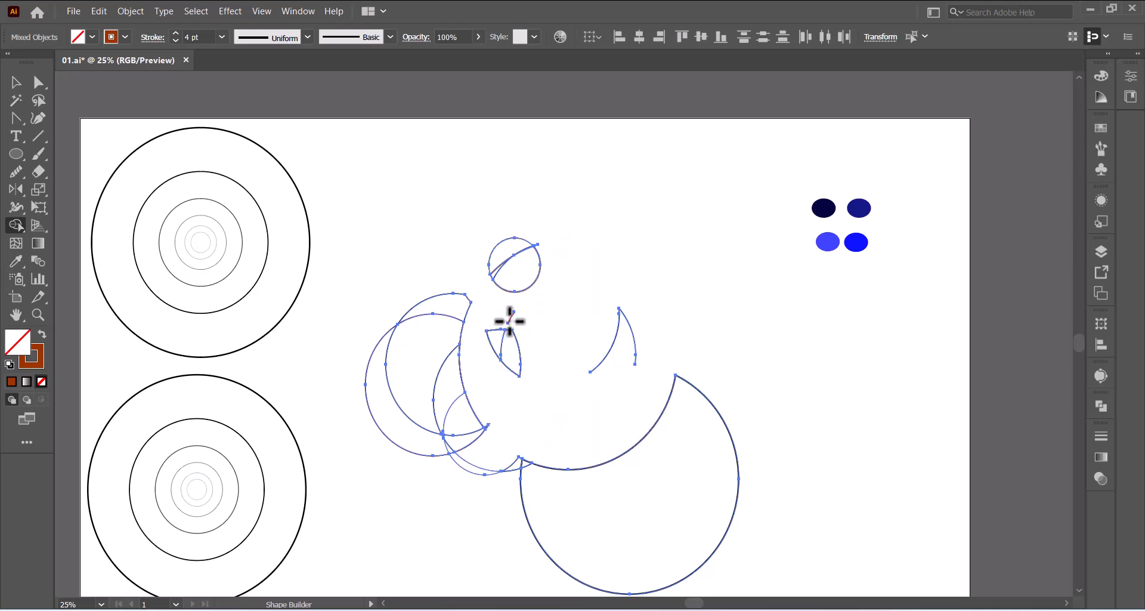
pyautogui.hotkey('ctrl', 'z')
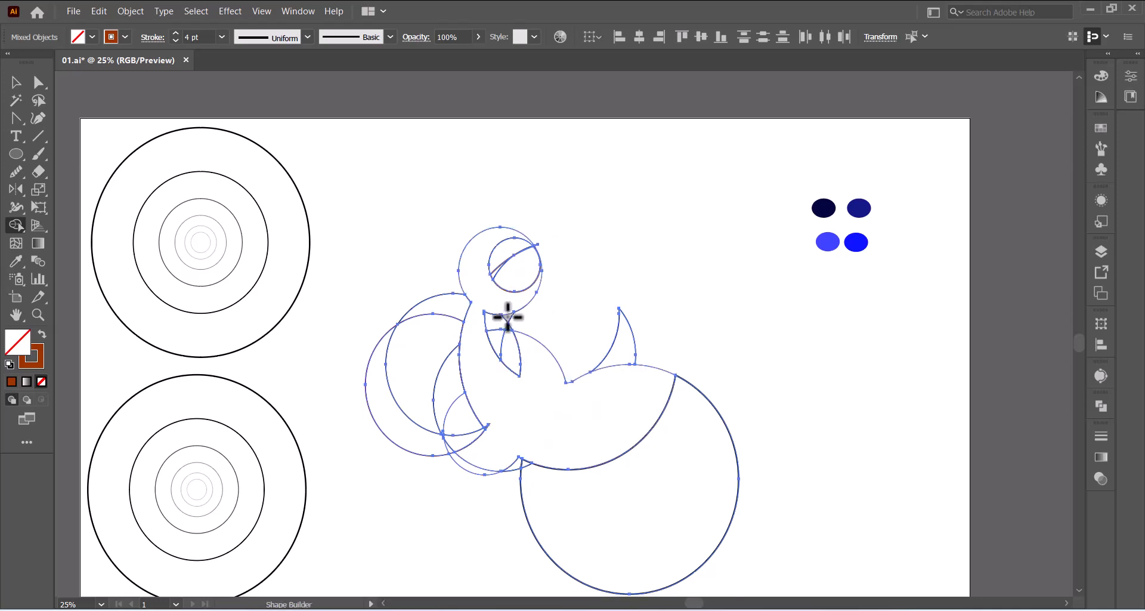
pyautogui.moveTo(502, 334)
pyautogui.mouseDown()
pyautogui.moveTo(528, 357)
pyautogui.moveTo(506, 345)
pyautogui.moveTo(511, 332)
pyautogui.mouseUp()
pyautogui.hotkey('ctrl', 'z')
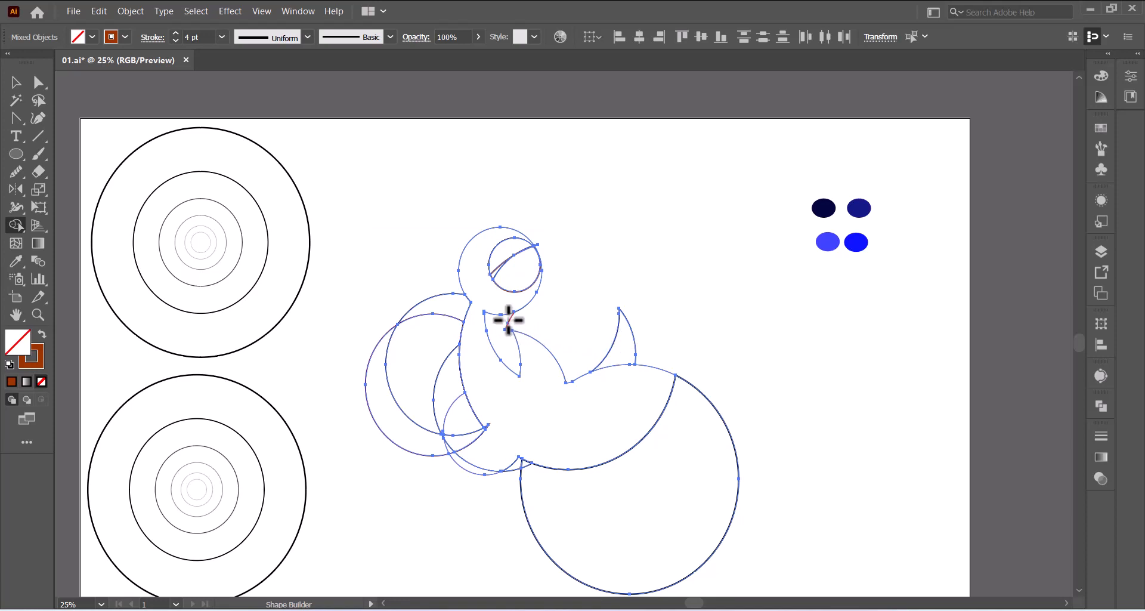
pyautogui.click(620, 332)
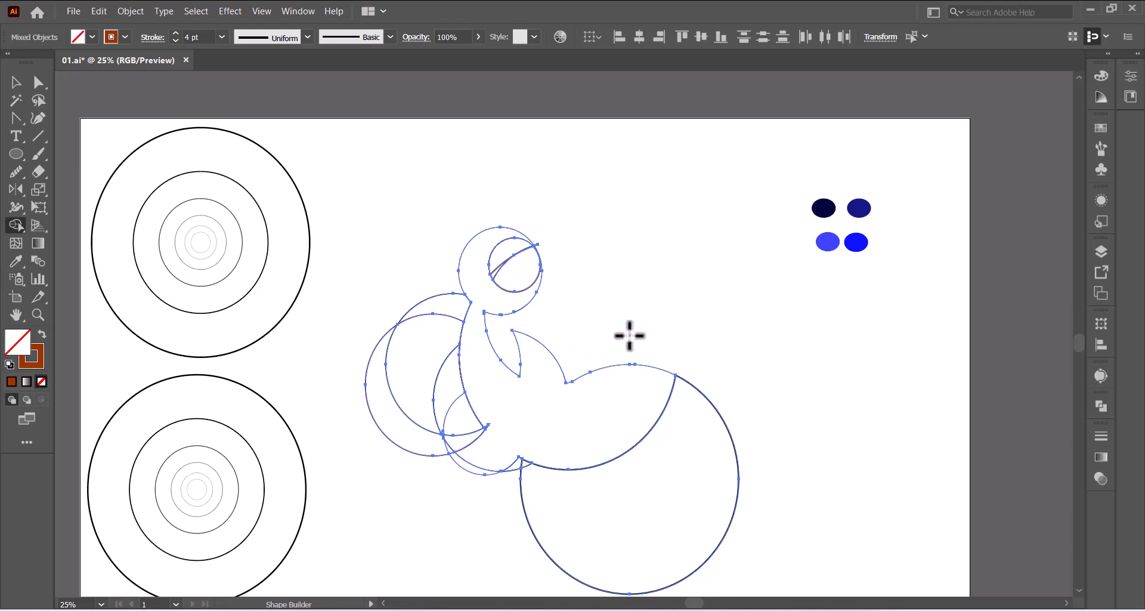
pyautogui.moveTo(524, 248)
pyautogui.mouseDown()
pyautogui.moveTo(510, 265)
pyautogui.moveTo(523, 251)
pyautogui.mouseUp()
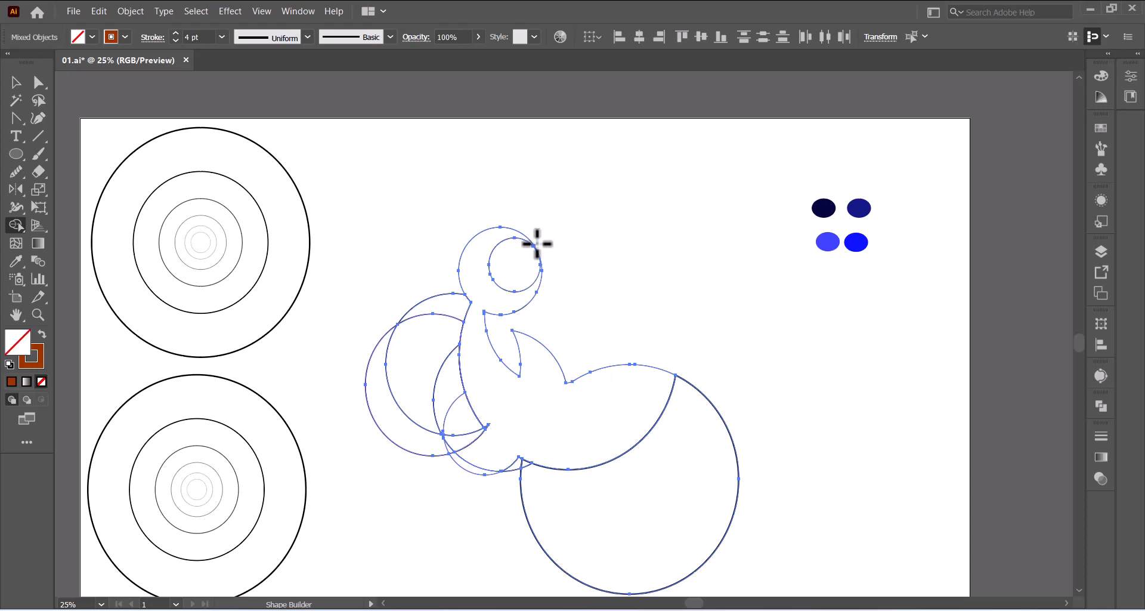
# Delete the leftover circle regions beside the neck, around the lower-left tip, and below the body with Shape Builder, then deselect everything
pyautogui.moveTo(448, 291); pyautogui.dragTo(433, 347)
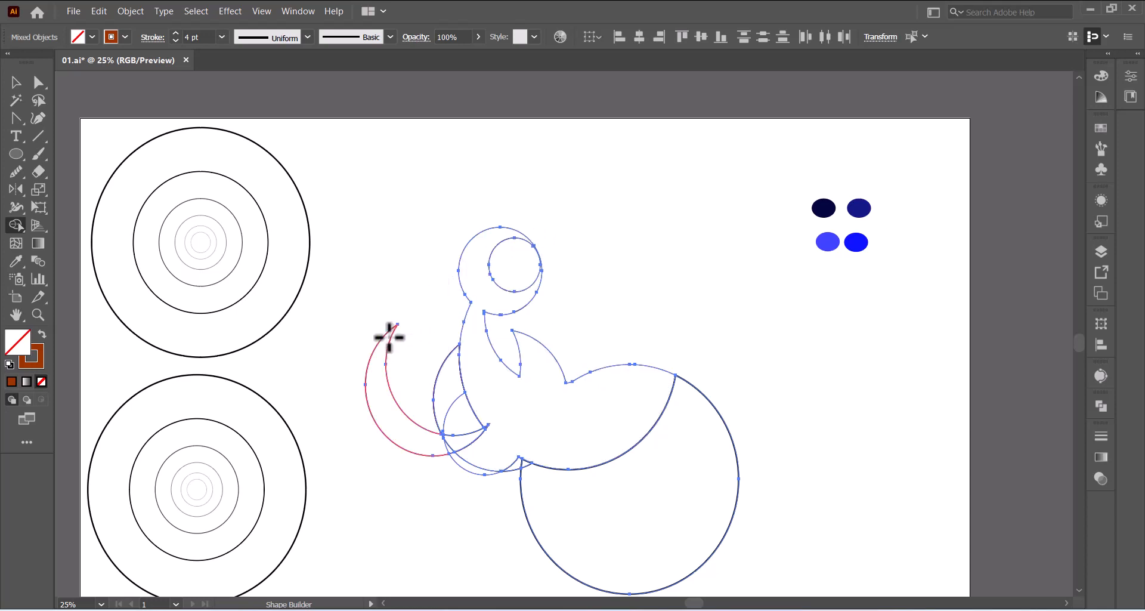
pyautogui.keyDown('alt'); pyautogui.click(383, 355); pyautogui.keyUp('alt')
pyautogui.keyDown('alt'); pyautogui.click(444, 381); pyautogui.keyUp('alt')
pyautogui.keyDown('alt'); pyautogui.click(462, 413); pyautogui.keyUp('alt')
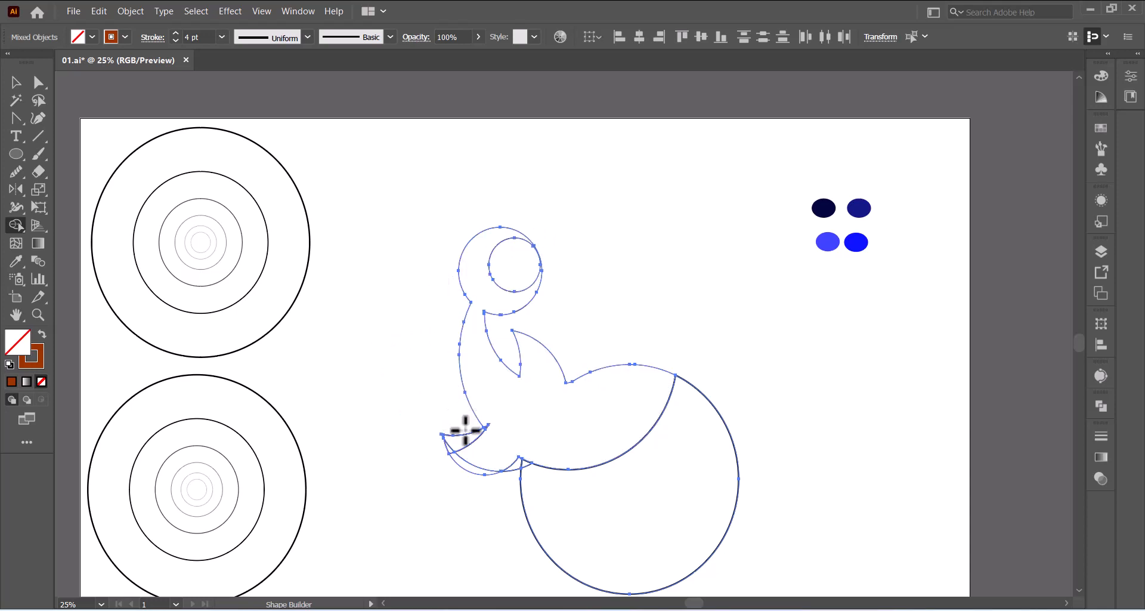
pyautogui.keyDown('alt'); pyautogui.click(464, 429); pyautogui.keyUp('alt')
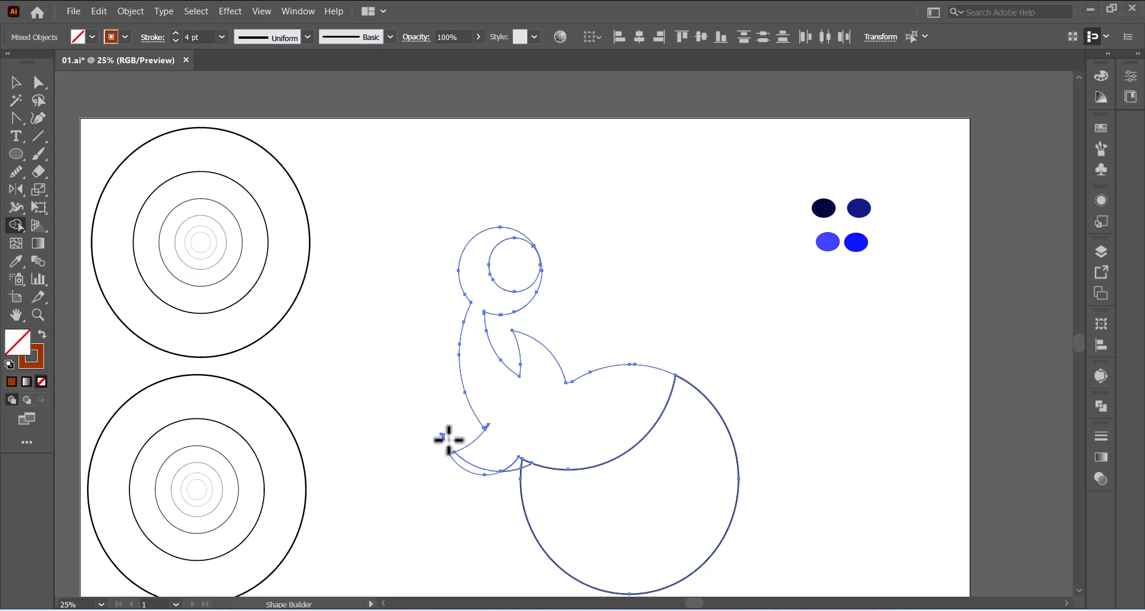
pyautogui.keyDown('alt'); pyautogui.click(522, 465); pyautogui.keyUp('alt')
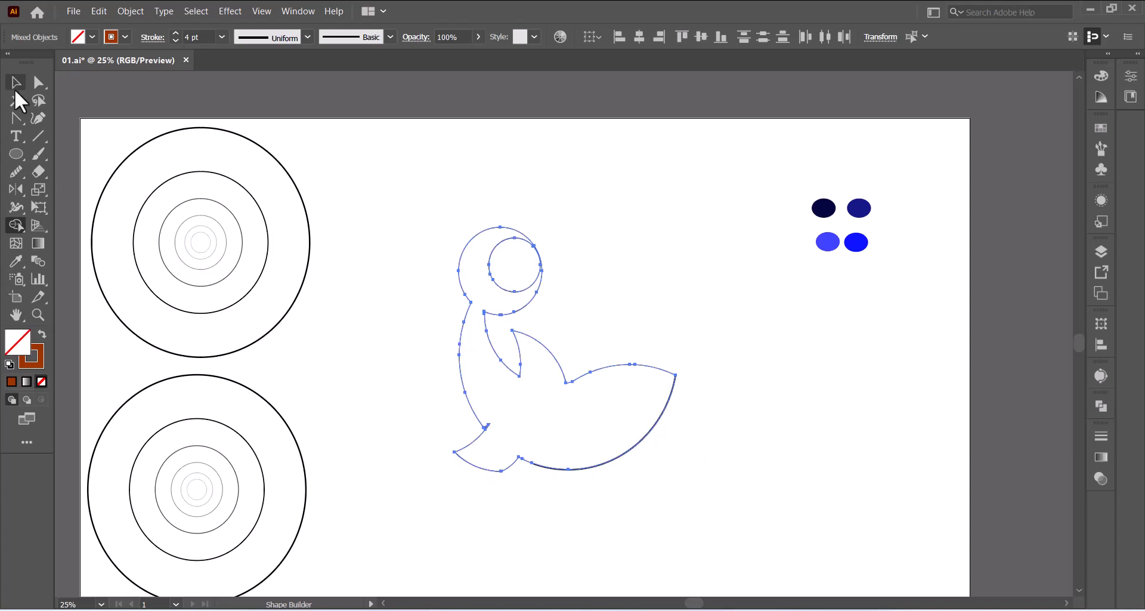
pyautogui.click(16, 82)
pyautogui.click(366, 312)
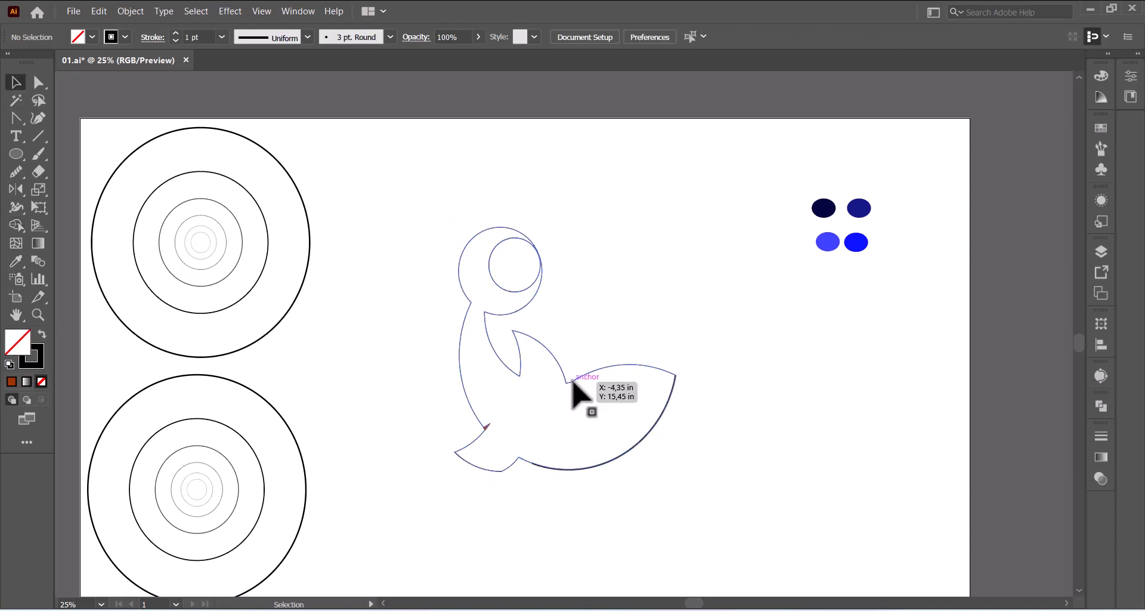
# Move the merged shape aside, delete the stray path fragments left behind, and return the shape to the middle of the artboard
pyautogui.moveTo(573, 379); pyautogui.dragTo(833, 425)
pyautogui.moveTo(407, 375); pyautogui.dragTo(632, 500)
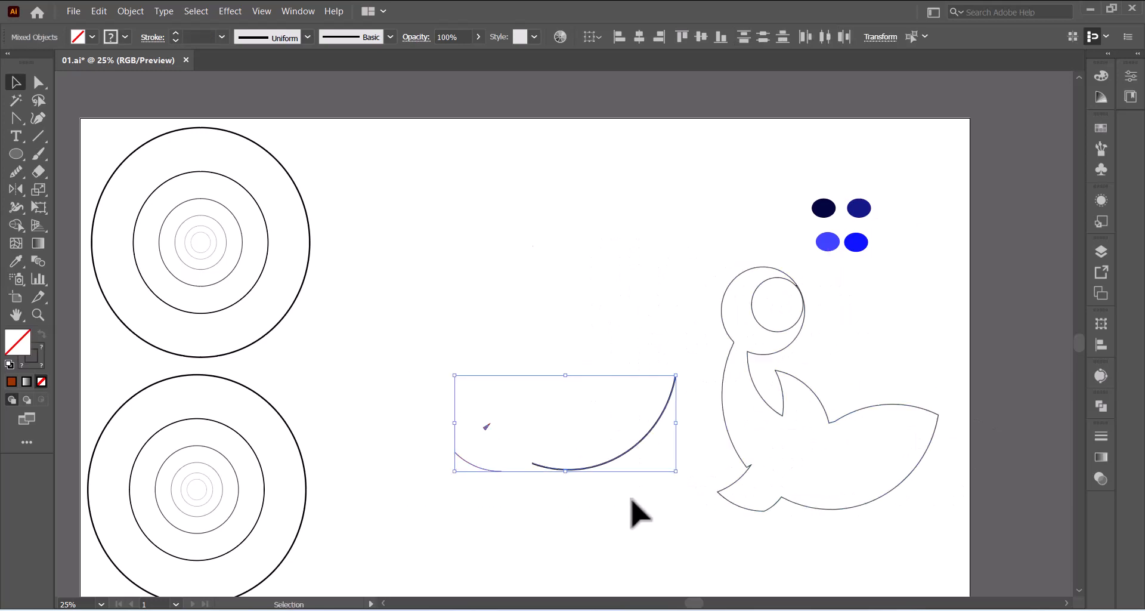
pyautogui.press('Delete')
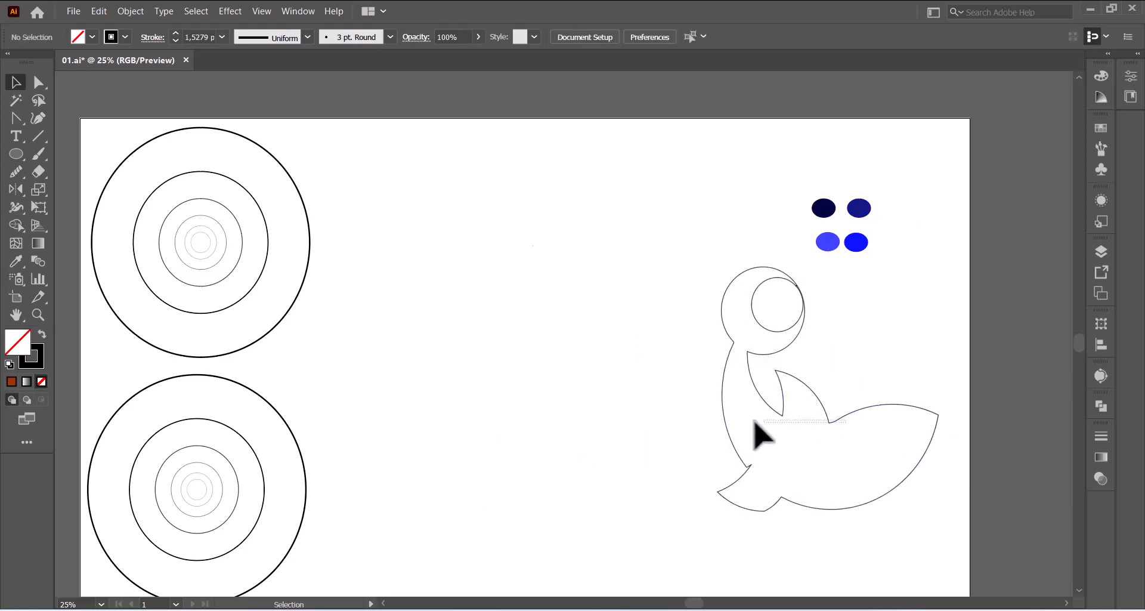
pyautogui.click(824, 410)
pyautogui.moveTo(837, 422); pyautogui.dragTo(587, 343)
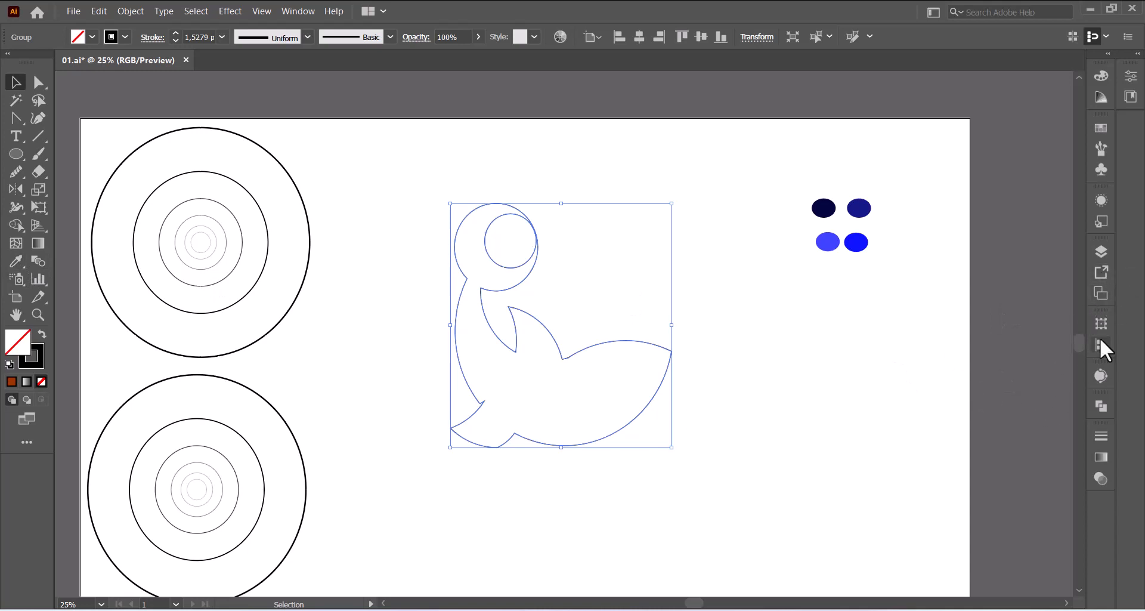
# Swap the shape's fill and stroke colors and apply a freeform gradient to the filled shape
pyautogui.click(1100, 456)
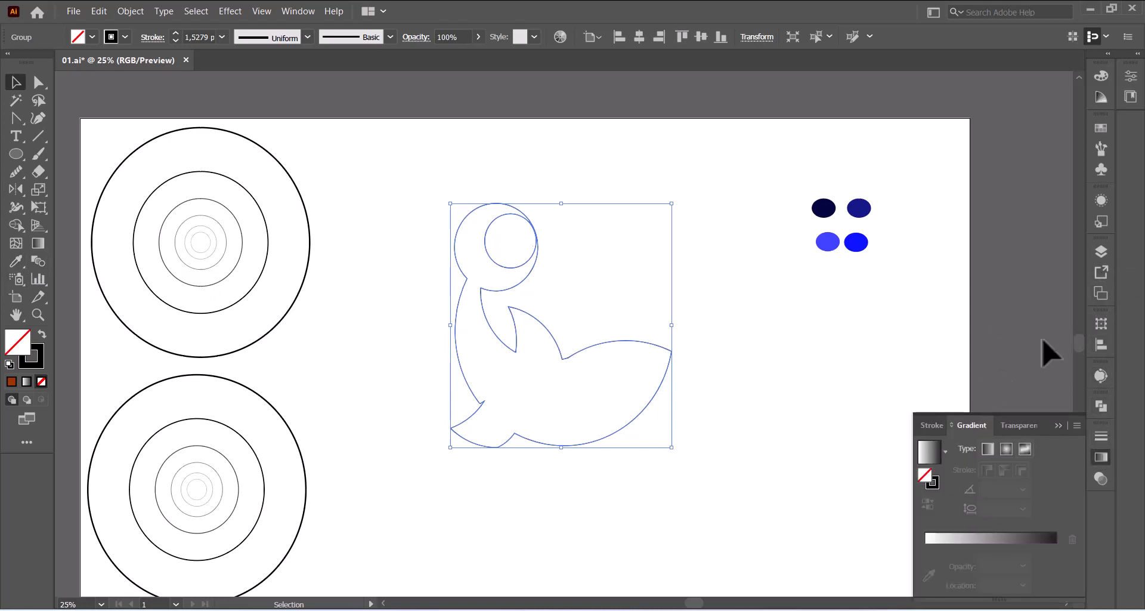
pyautogui.click(1022, 452)
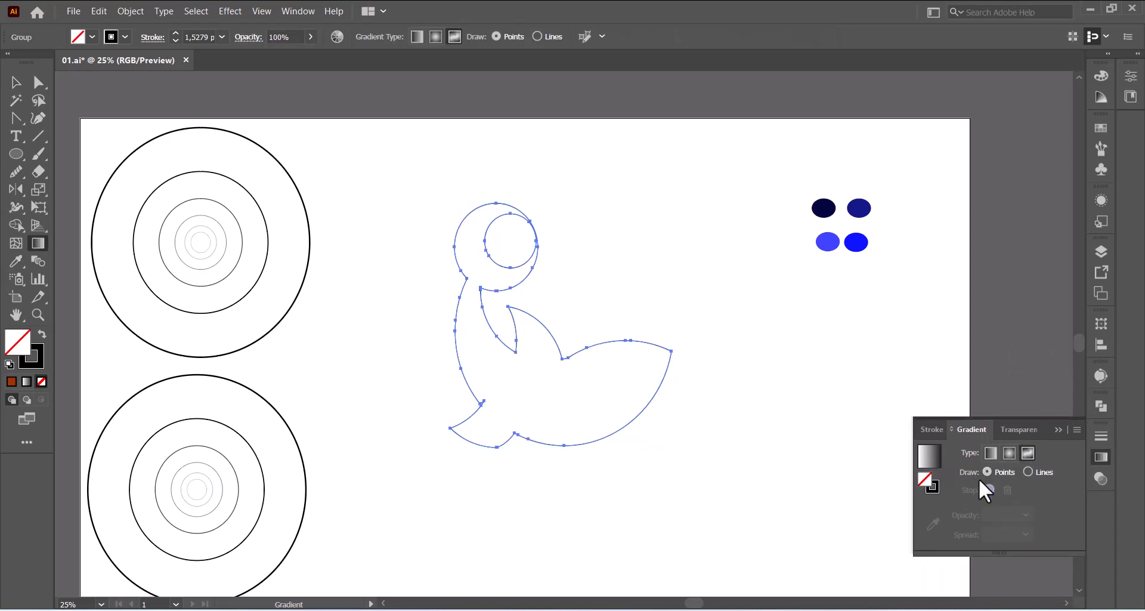
pyautogui.doubleClick(929, 480)
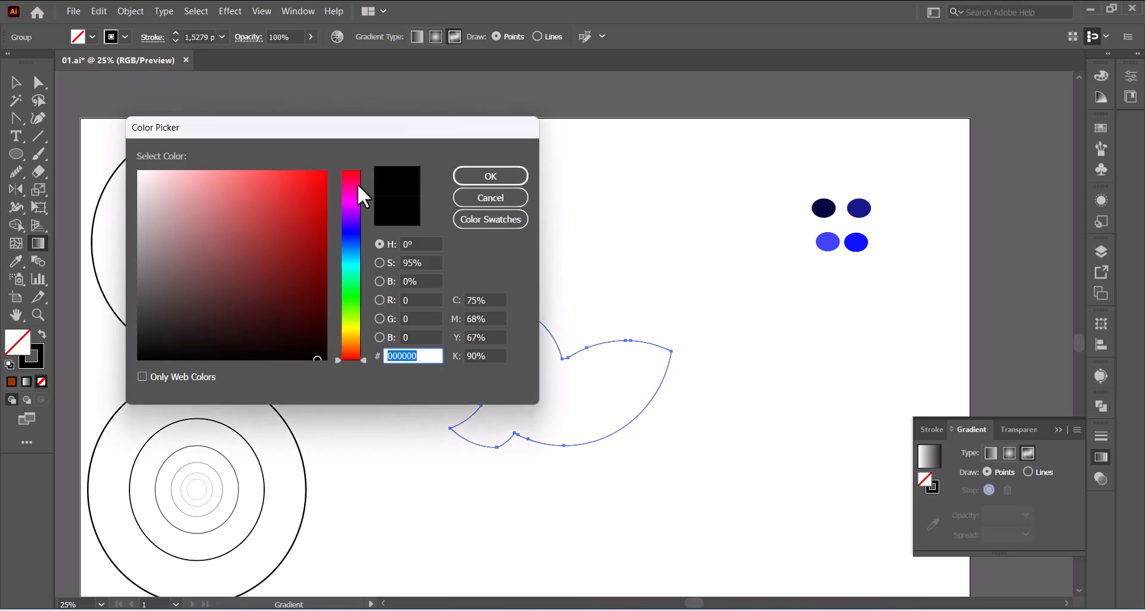
pyautogui.click(478, 195)
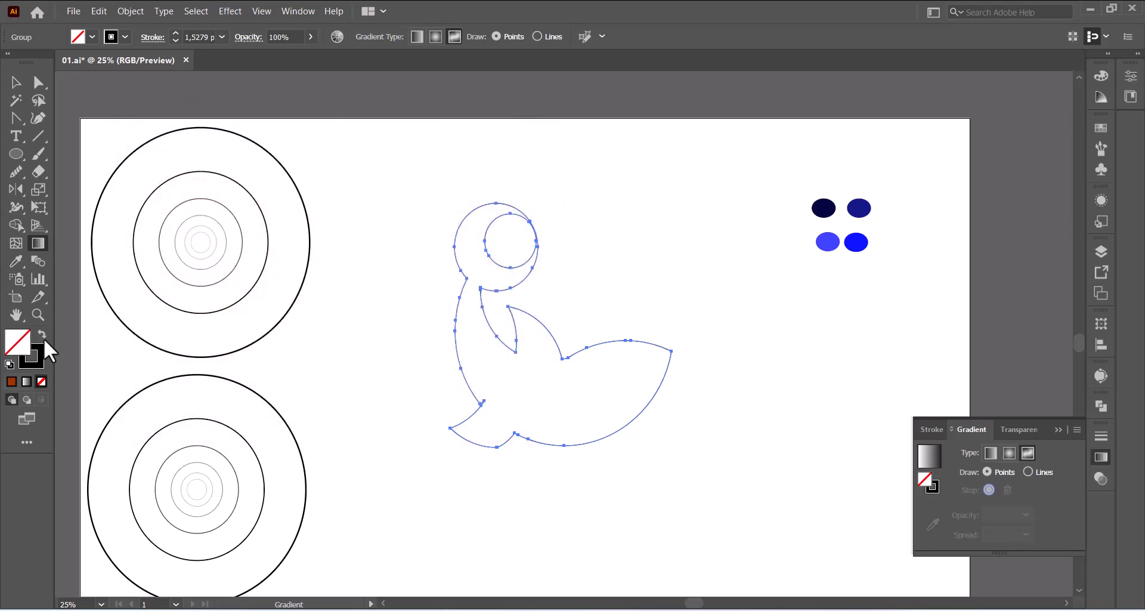
pyautogui.click(41, 335)
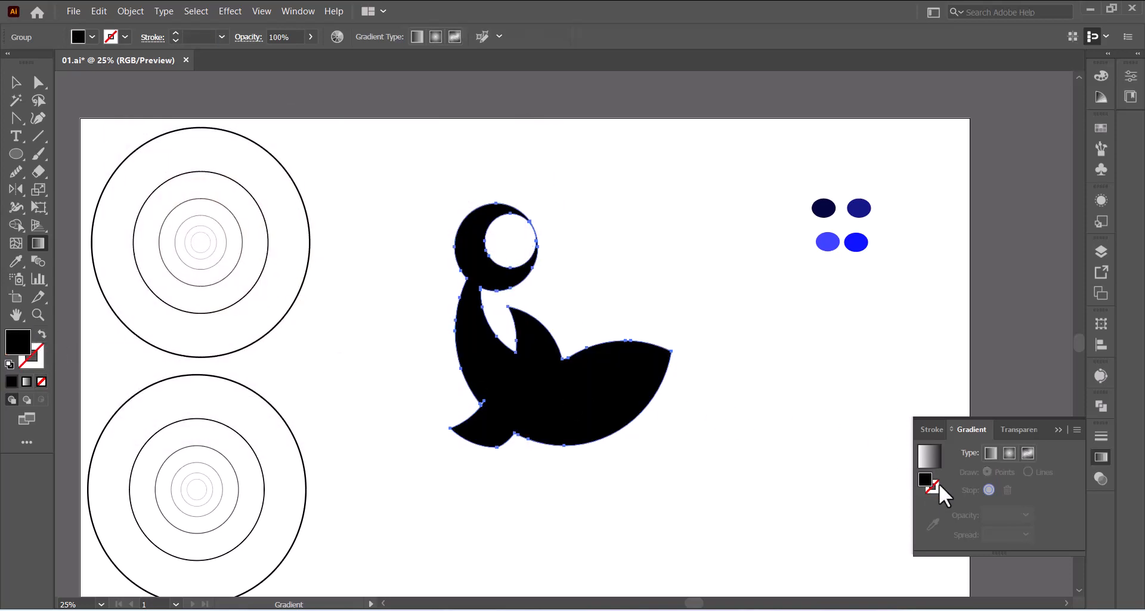
pyautogui.click(1026, 451)
# Color the fin's gradient point with the bright blue swatch and the tail's point with the dark blue swatch
pyautogui.click(530, 335)
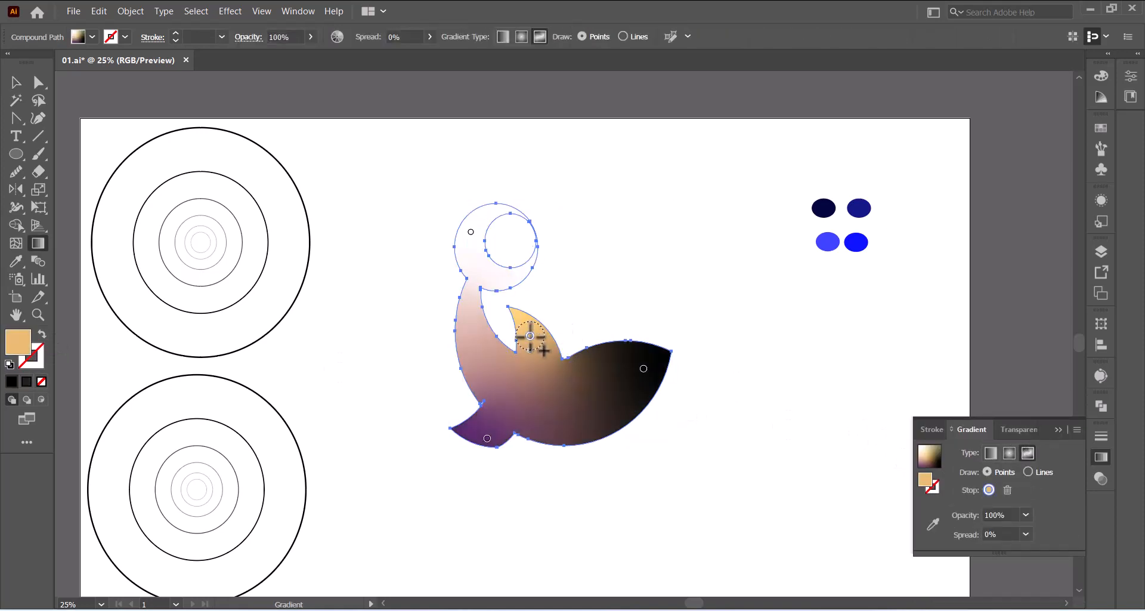
pyautogui.click(932, 523)
pyautogui.click(857, 242)
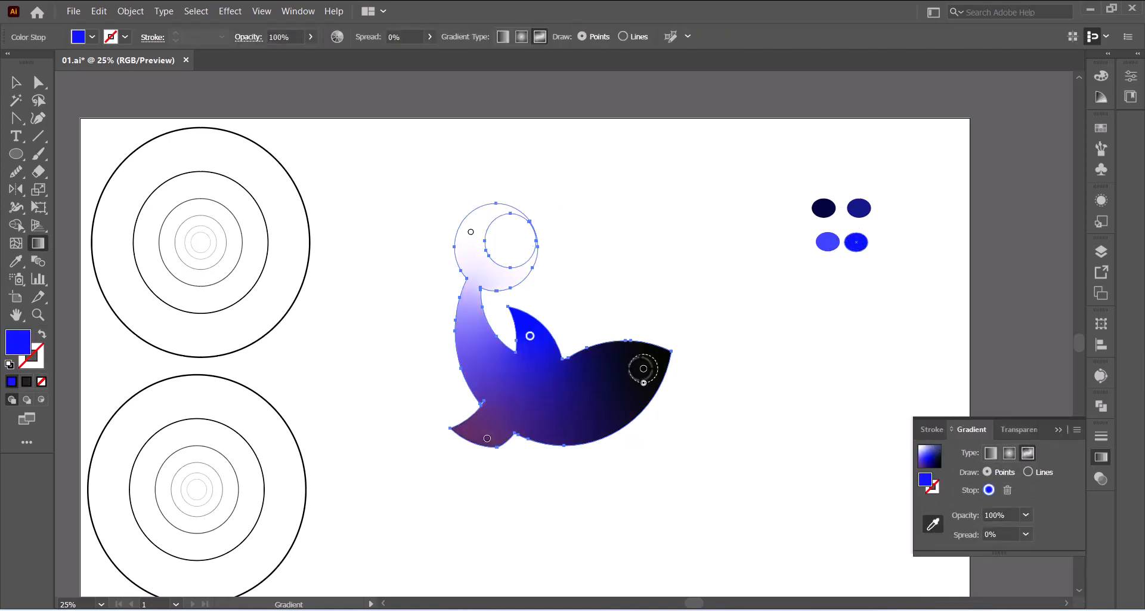
pyautogui.click(643, 368)
pyautogui.click(858, 208)
# Reposition the lower-left tip and head gradient points, coloring the tip with the darkest navy swatch and the head with the dark blue swatch
pyautogui.moveTo(488, 438); pyautogui.dragTo(487, 426)
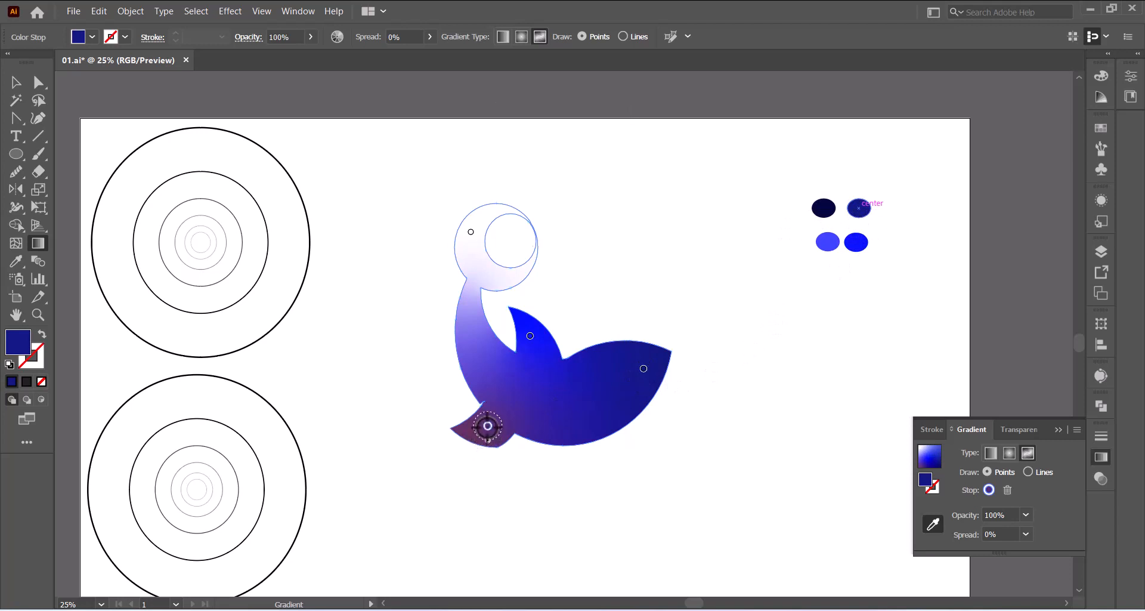
pyautogui.click(932, 524)
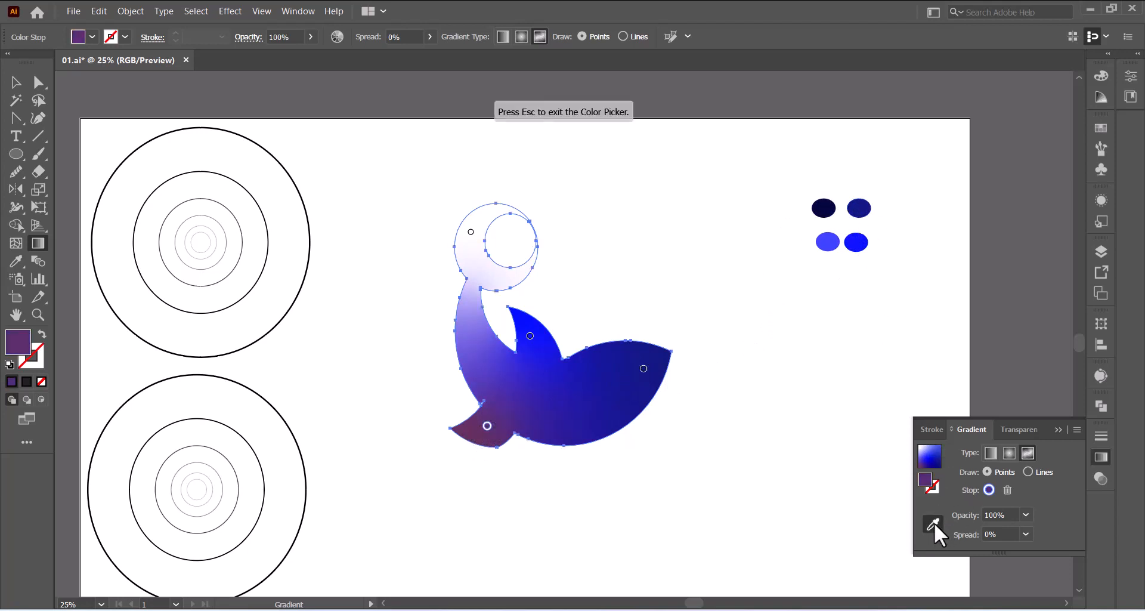
pyautogui.click(827, 208)
pyautogui.click(479, 217)
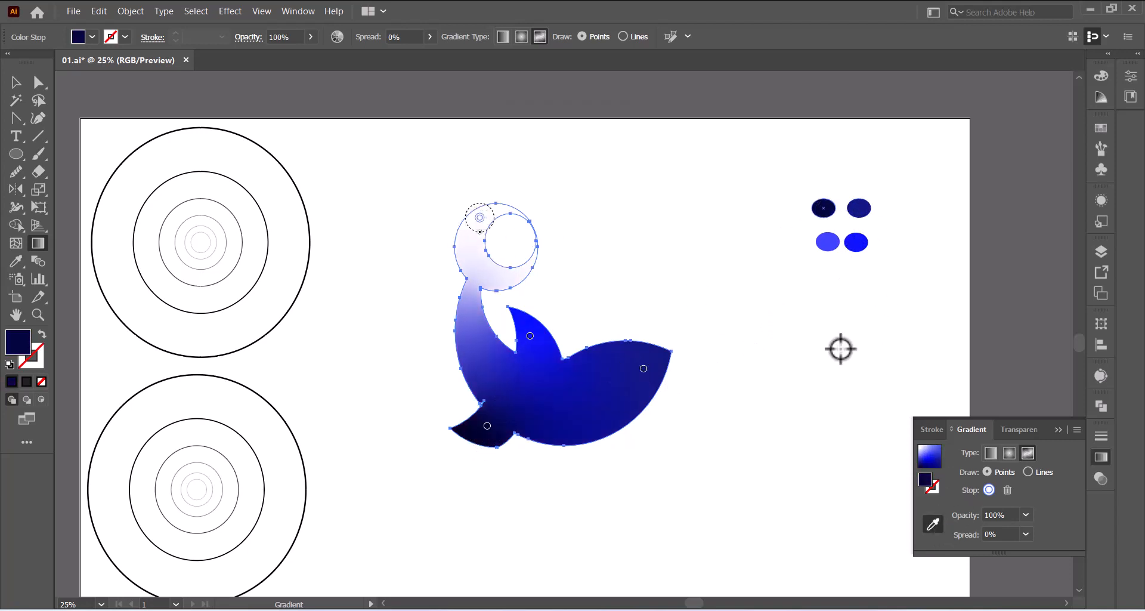
pyautogui.click(932, 524)
pyautogui.click(862, 203)
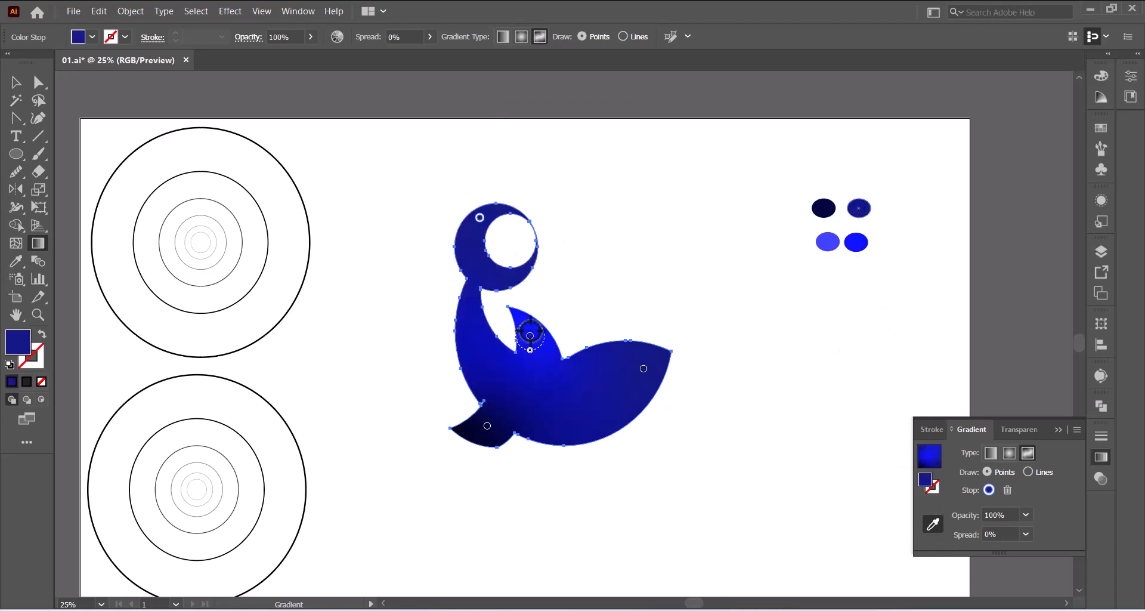
# Rearrange the gradient points so bright blue sits in the tail and dark blue in the lower body, and deselect the shape
pyautogui.moveTo(530, 334); pyautogui.dragTo(482, 341)
pyautogui.moveTo(599, 361); pyautogui.dragTo(626, 375)
pyautogui.moveTo(482, 340)
pyautogui.mouseDown()
pyautogui.moveTo(569, 391)
pyautogui.moveTo(544, 410)
pyautogui.mouseUp()
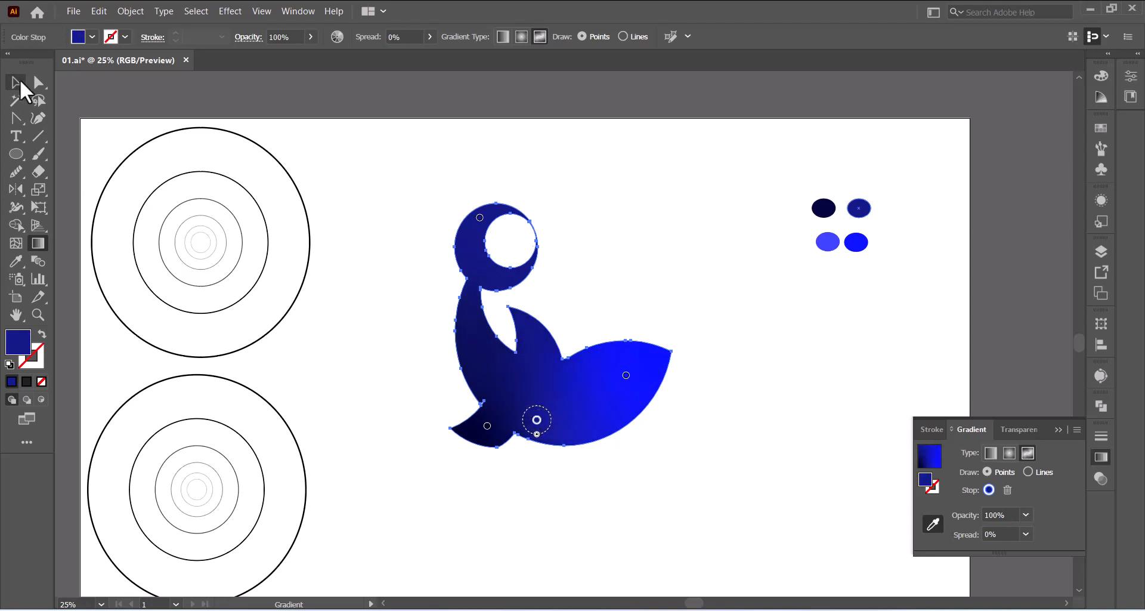
pyautogui.click(20, 83)
pyautogui.click(767, 311)
# Move the gradient shape about 0.68 in left and 2.04 in down, and deselect it
pyautogui.click(637, 402)
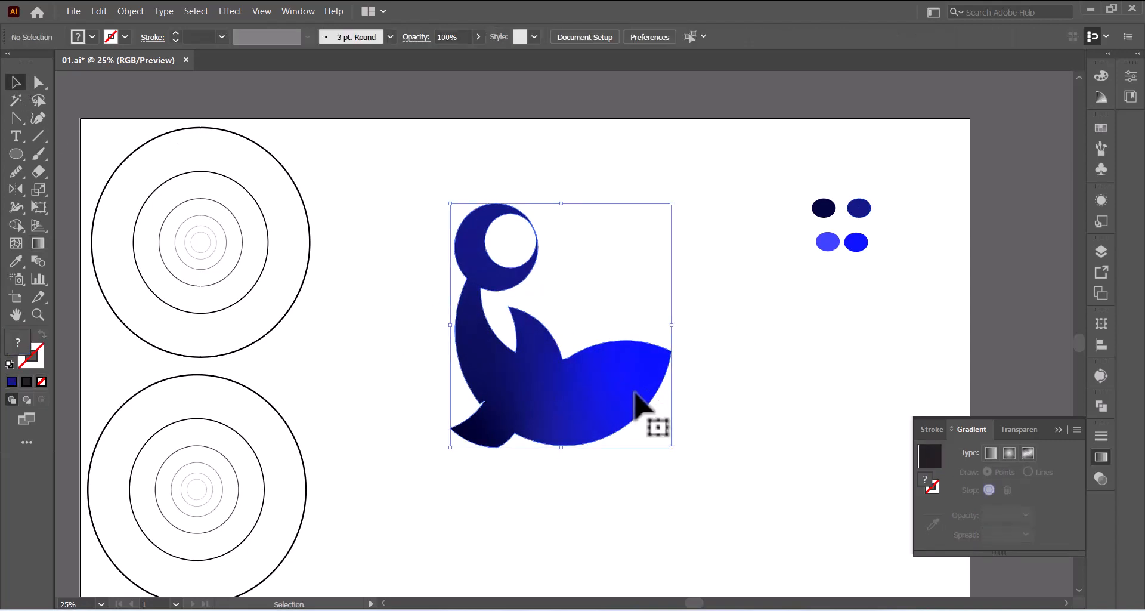
pyautogui.moveTo(596, 389); pyautogui.dragTo(582, 433)
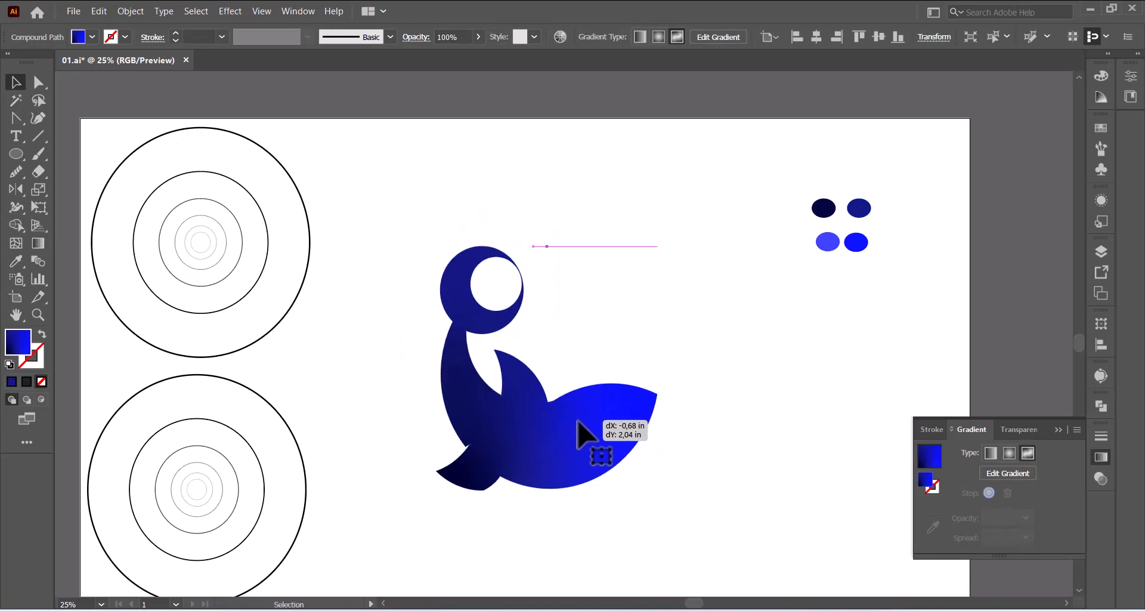
pyautogui.click(777, 348)
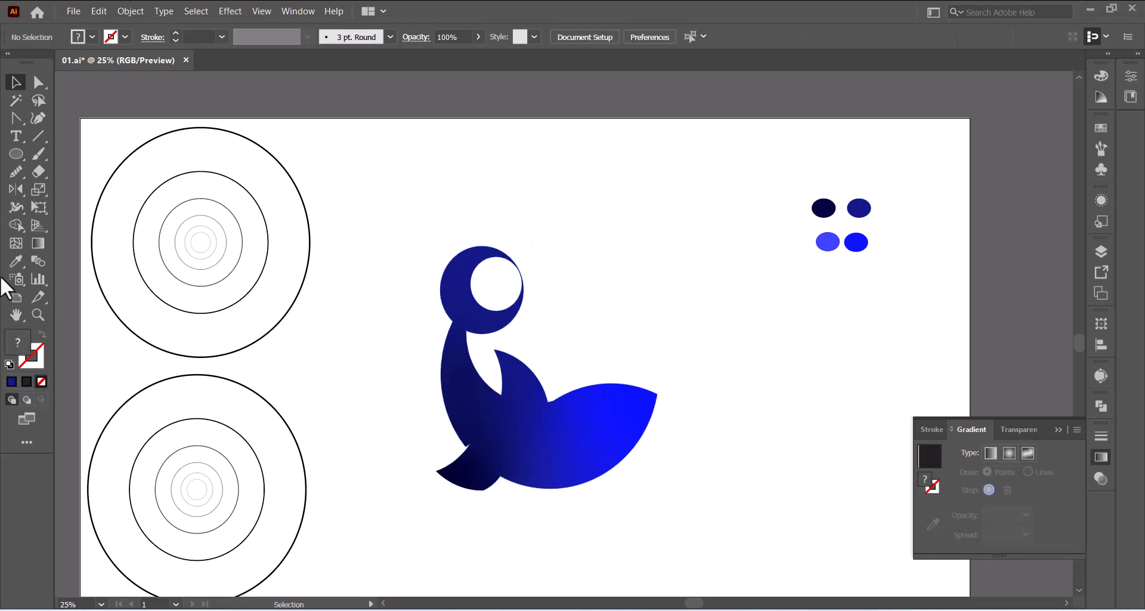
# Draw a closed polygon with the Pen tool over the belly's lower edge, from the tail tip to the lower-left fin
pyautogui.click(18, 121)
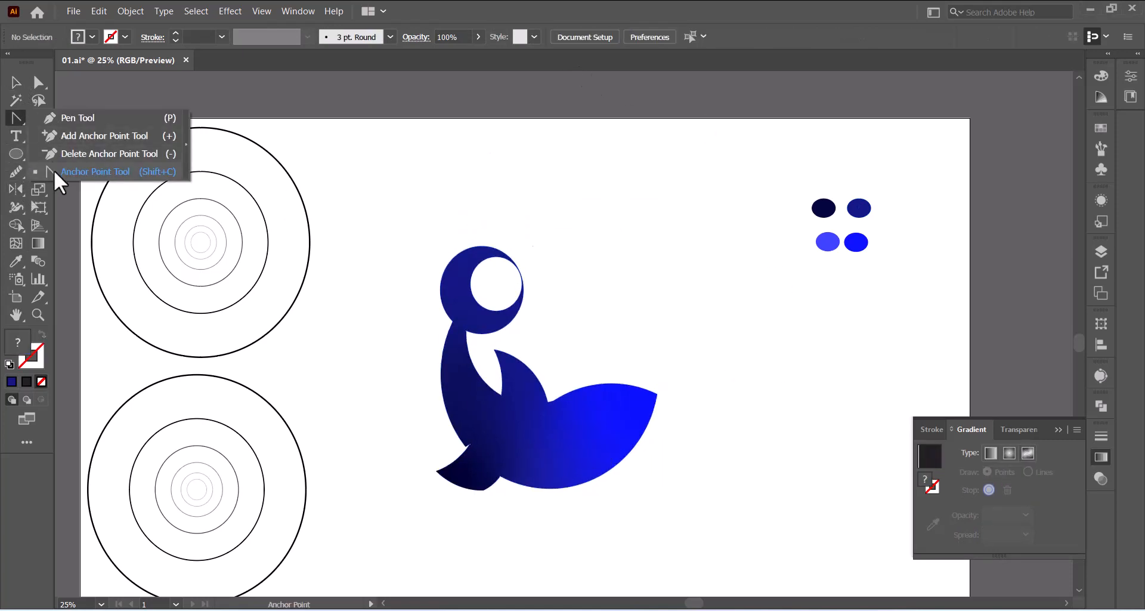
pyautogui.click(70, 118)
pyautogui.click(653, 439)
pyautogui.click(640, 422)
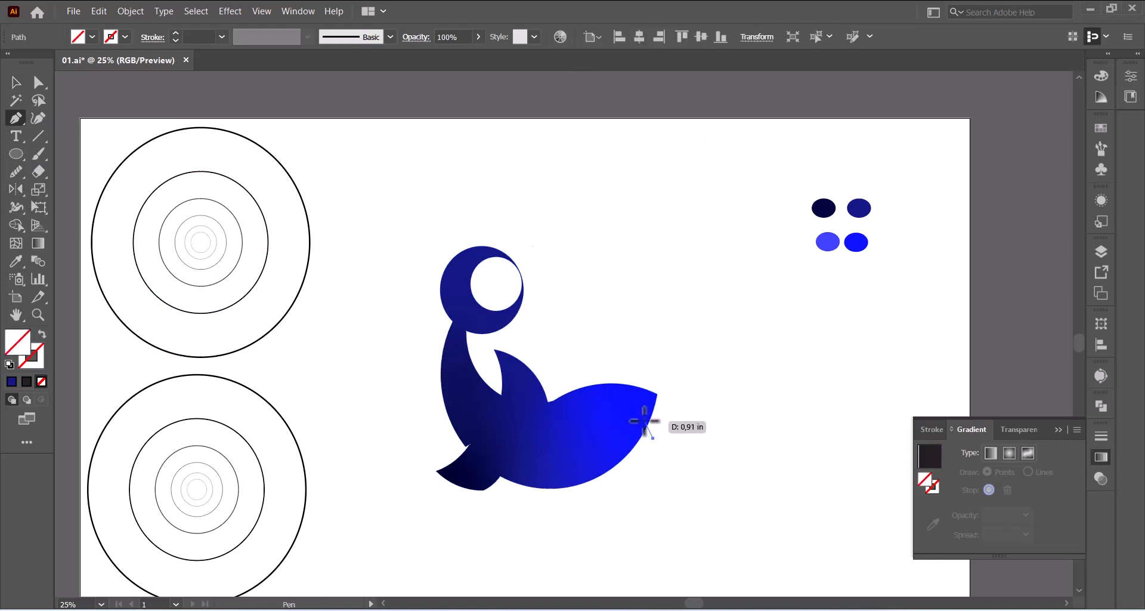
pyautogui.click(593, 440)
pyautogui.click(555, 468)
pyautogui.click(502, 477)
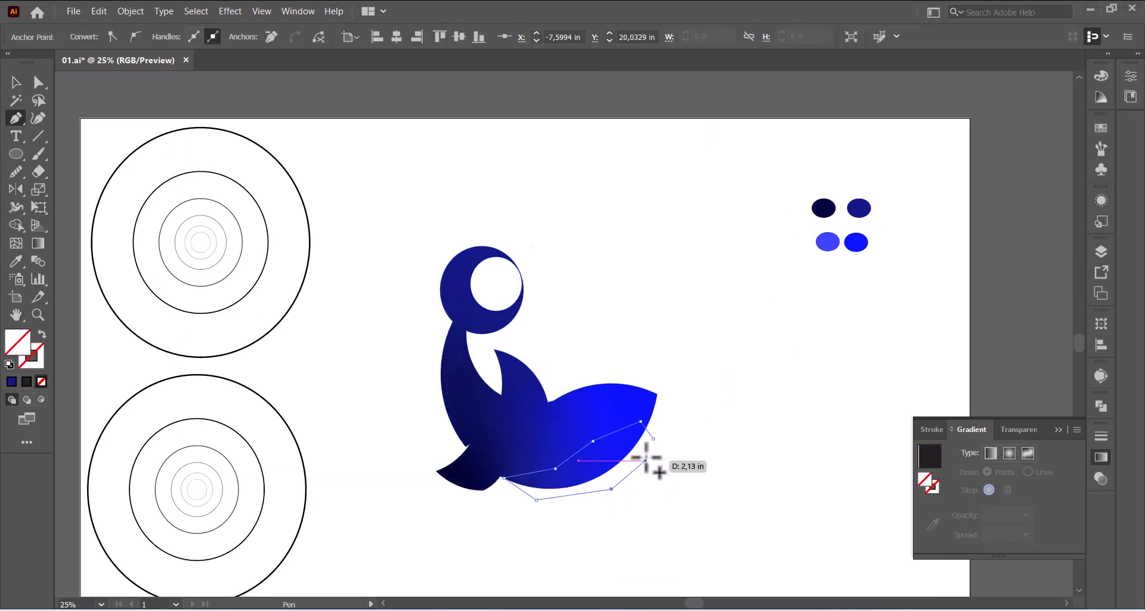
pyautogui.click(653, 438)
# Draw a small closed Pen polygon over the body's left edge just above the lower-left tip, and deselect it
pyautogui.click(440, 405)
pyautogui.click(459, 427)
pyautogui.click(466, 446)
pyautogui.click(459, 449)
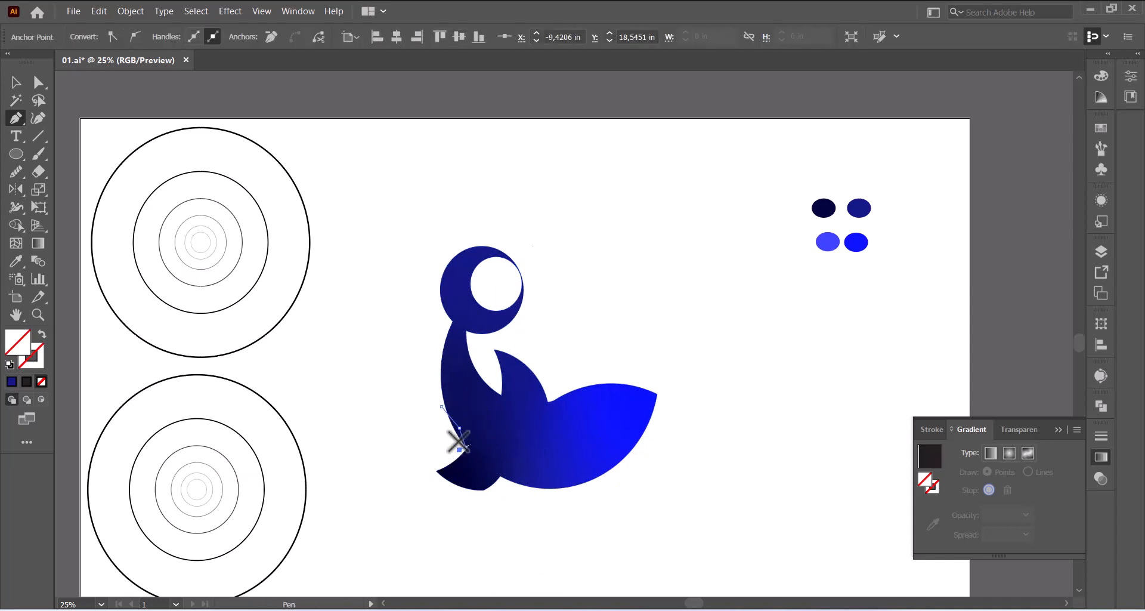
pyautogui.click(453, 427)
pyautogui.click(441, 419)
pyautogui.click(441, 406)
pyautogui.click(17, 84)
pyautogui.click(368, 348)
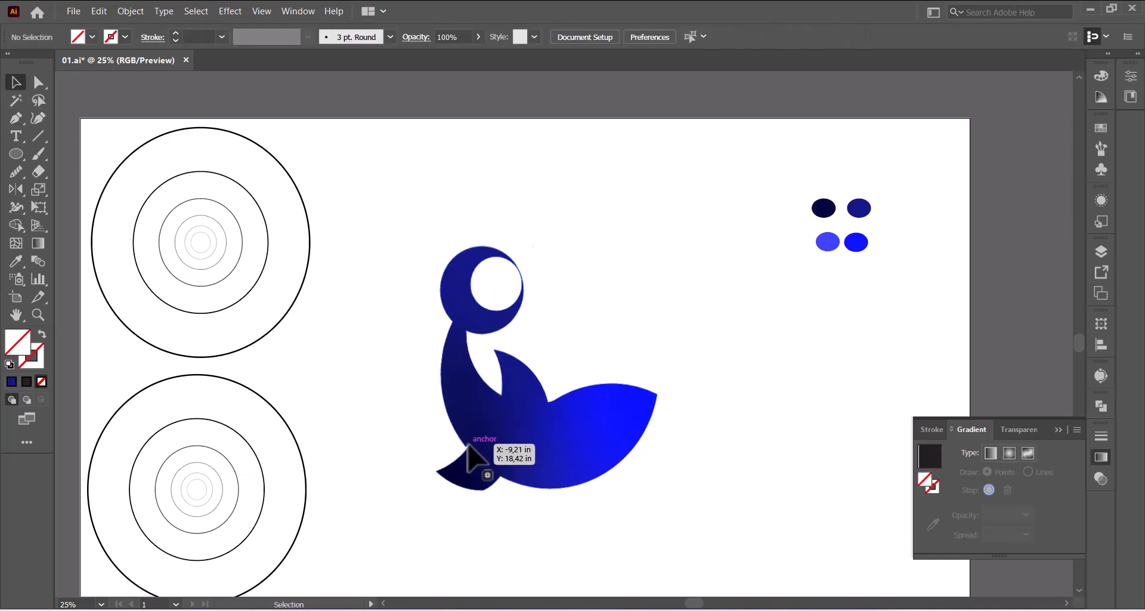
# Select both Pen polygons and give them a white fill with no stroke
pyautogui.click(456, 440)
pyautogui.click(429, 425)
pyautogui.click(441, 420)
pyautogui.keyDown('shift'); pyautogui.click(639, 471); pyautogui.keyUp('shift')
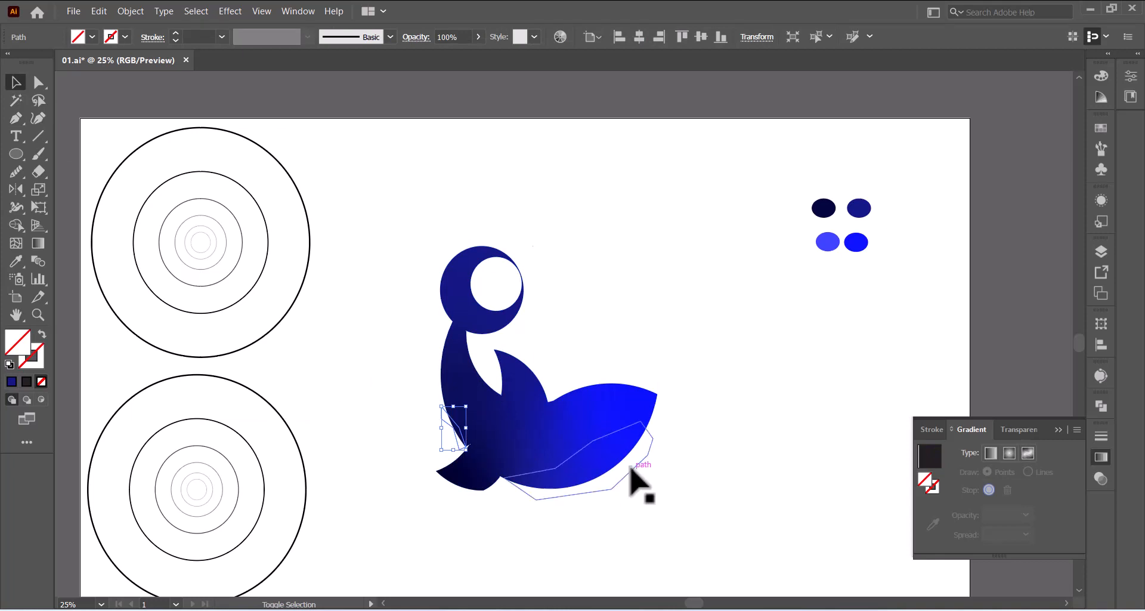
pyautogui.click(10, 363)
pyautogui.click(31, 356)
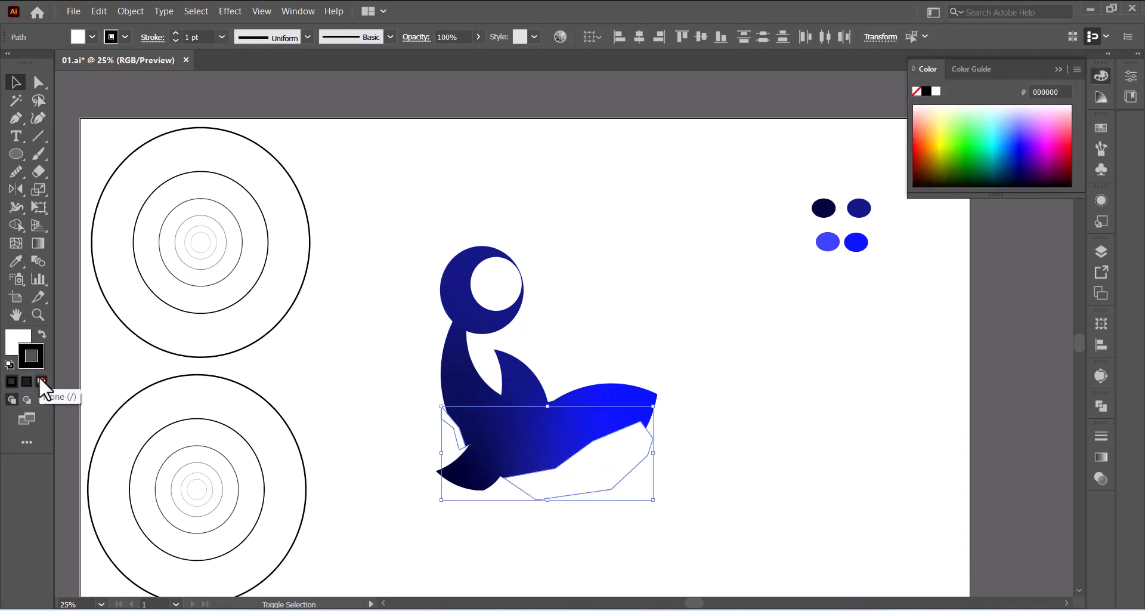
pyautogui.click(41, 381)
pyautogui.click(207, 366)
# Set the blending mode of both white polygons to Overlay and deselect them
pyautogui.click(582, 471)
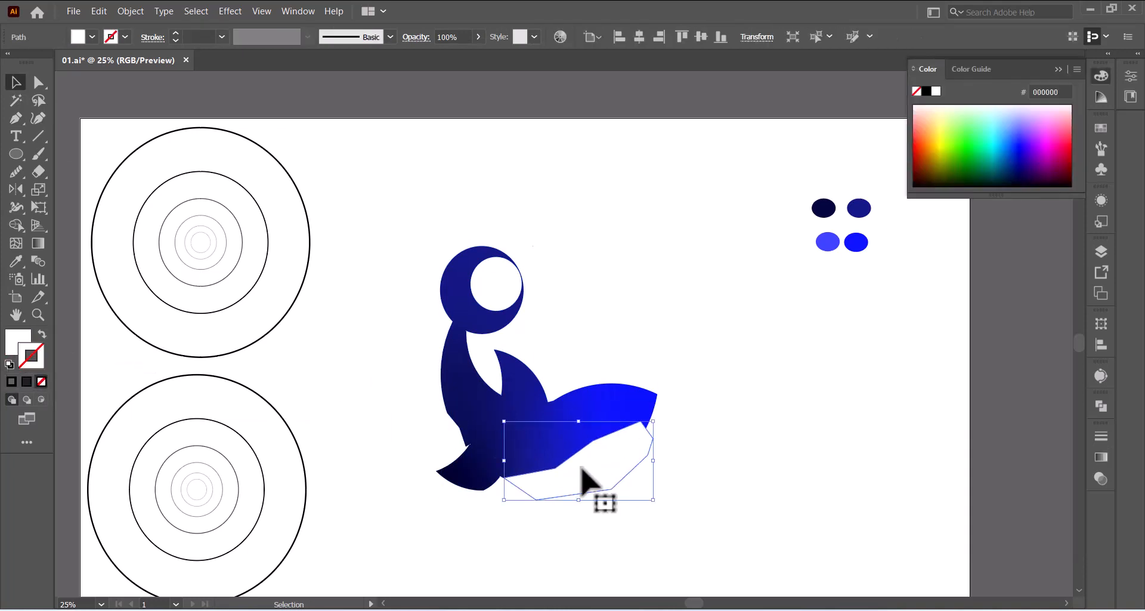
pyautogui.keyDown('shift'); pyautogui.click(464, 447); pyautogui.keyUp('shift')
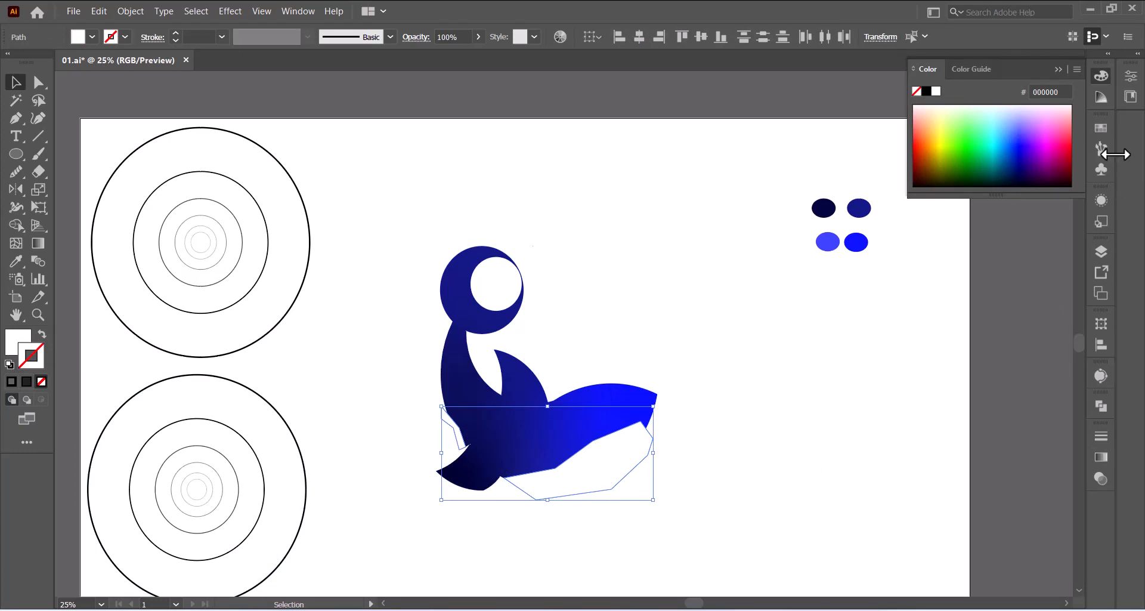
pyautogui.click(1104, 435)
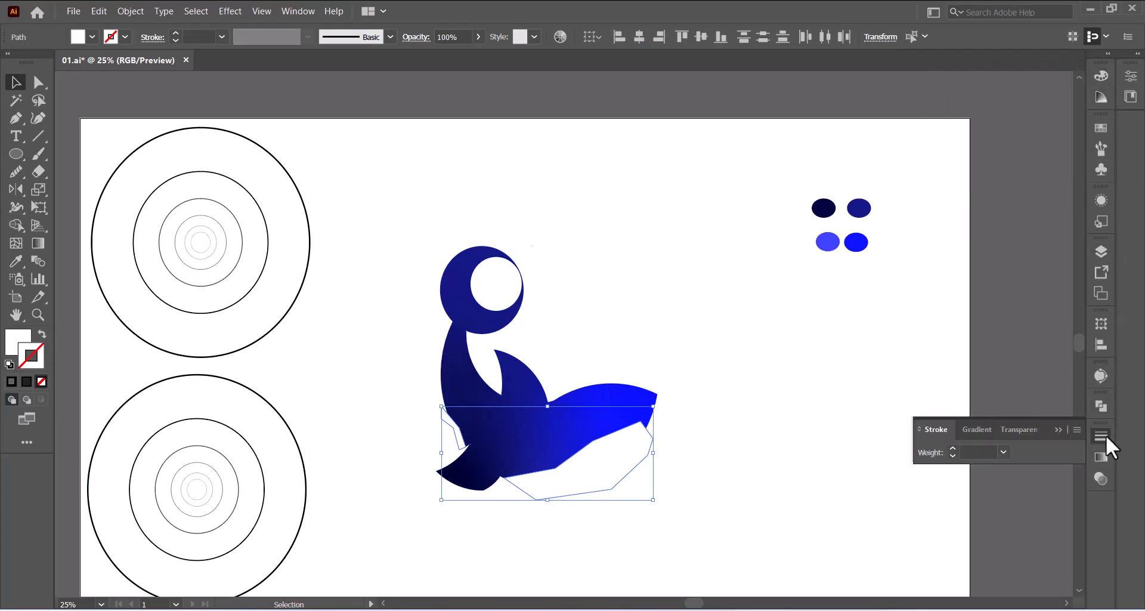
pyautogui.click(1030, 428)
pyautogui.click(953, 451)
pyautogui.click(949, 207)
pyautogui.click(954, 300)
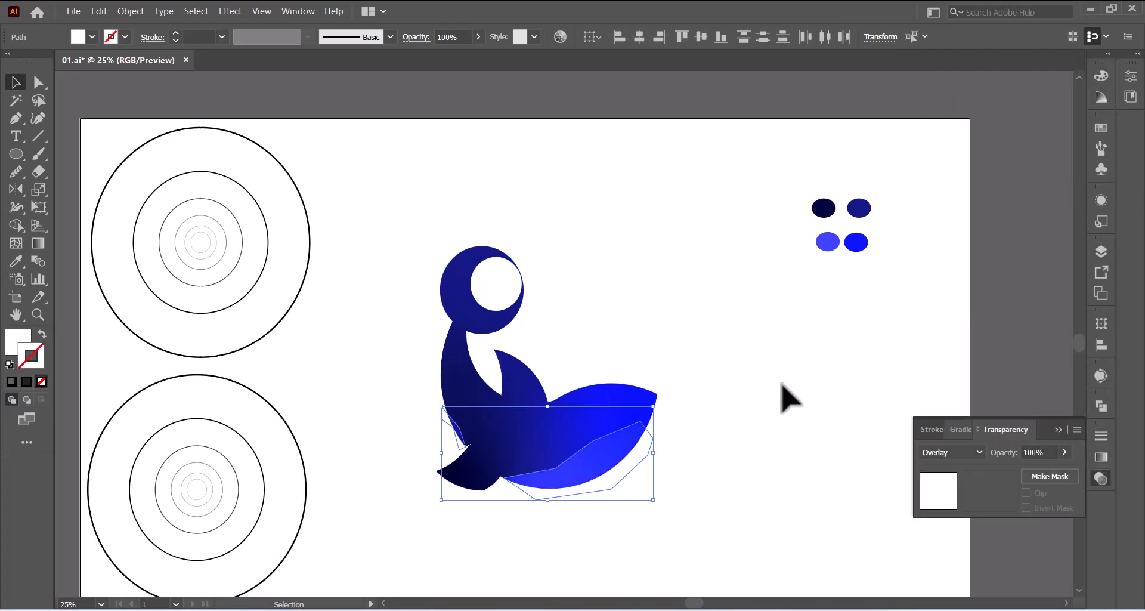
pyautogui.click(781, 382)
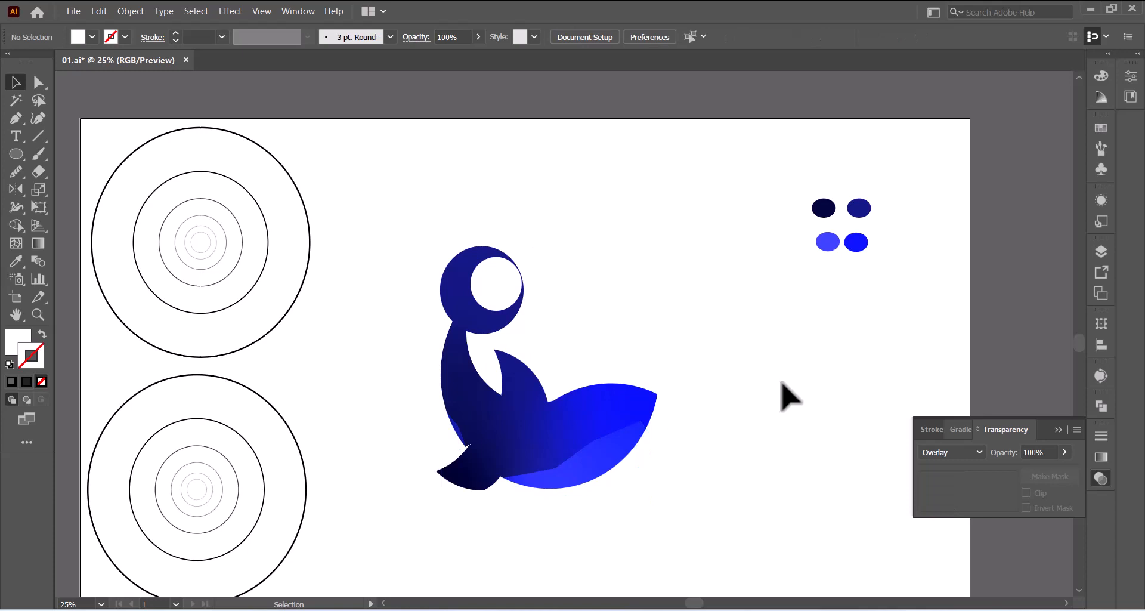
pyautogui.click(600, 466)
pyautogui.keyDown('shift'); pyautogui.click(464, 453); pyautogui.keyUp('shift')
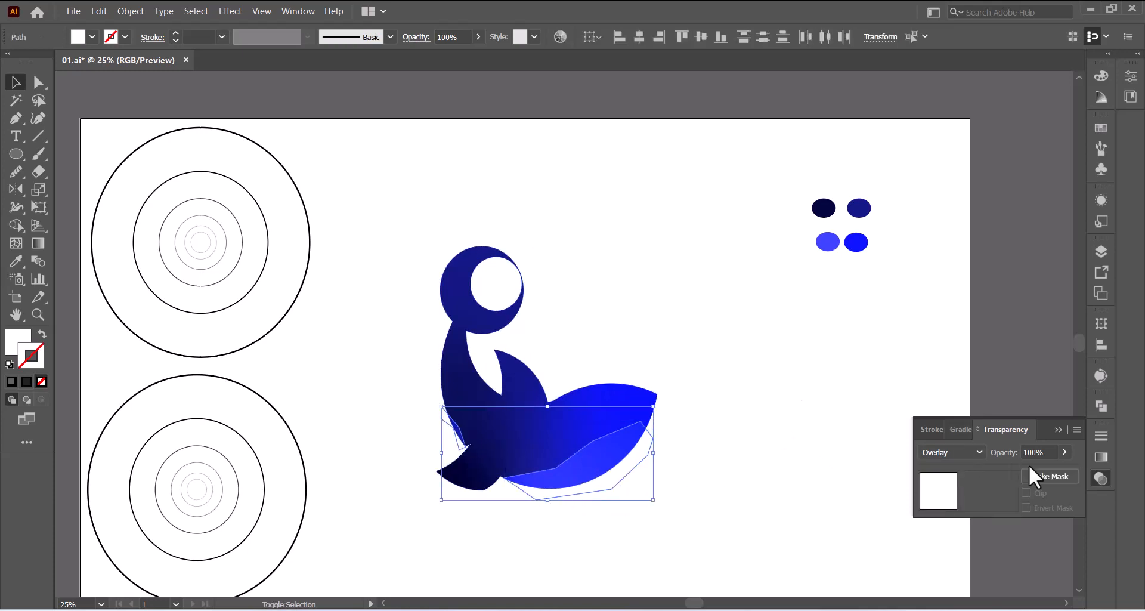
pyautogui.click(764, 471)
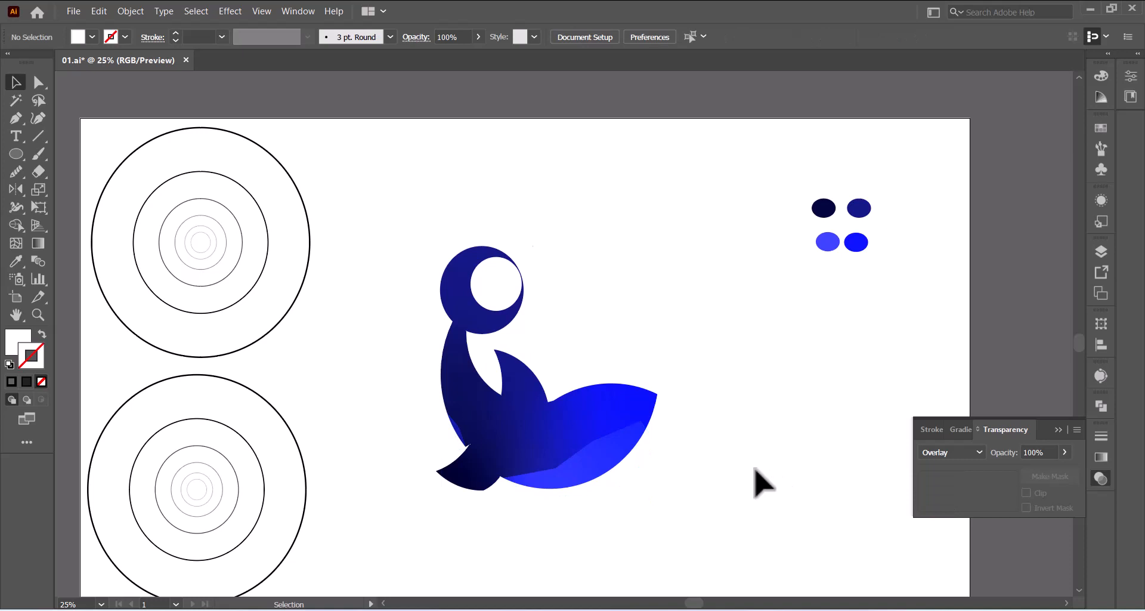
pyautogui.click(618, 469)
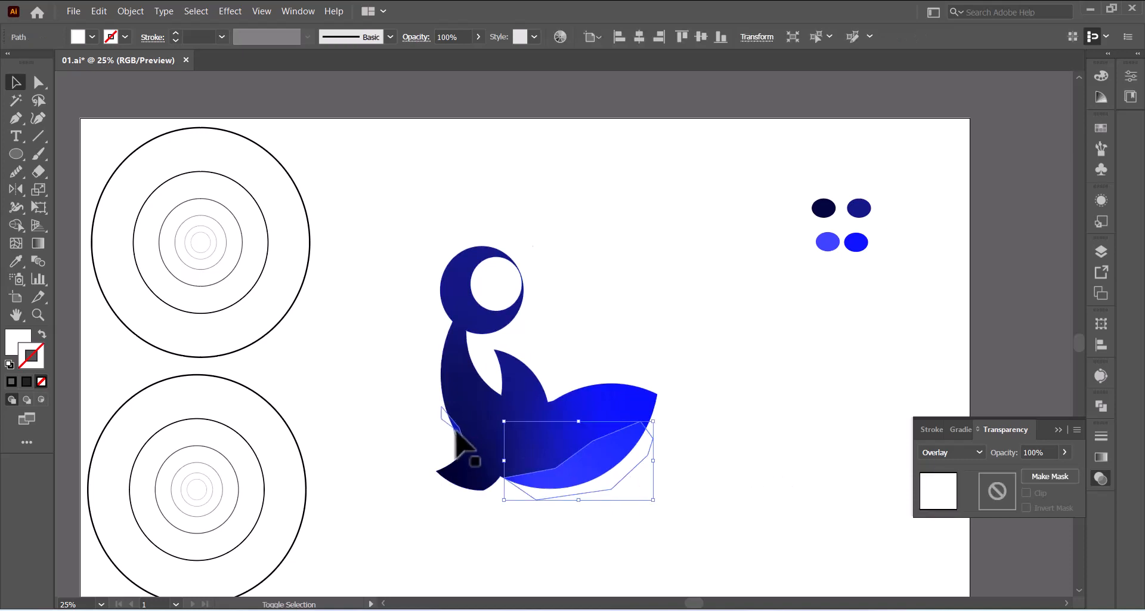
pyautogui.keyDown('shift'); pyautogui.click(462, 454); pyautogui.keyUp('shift')
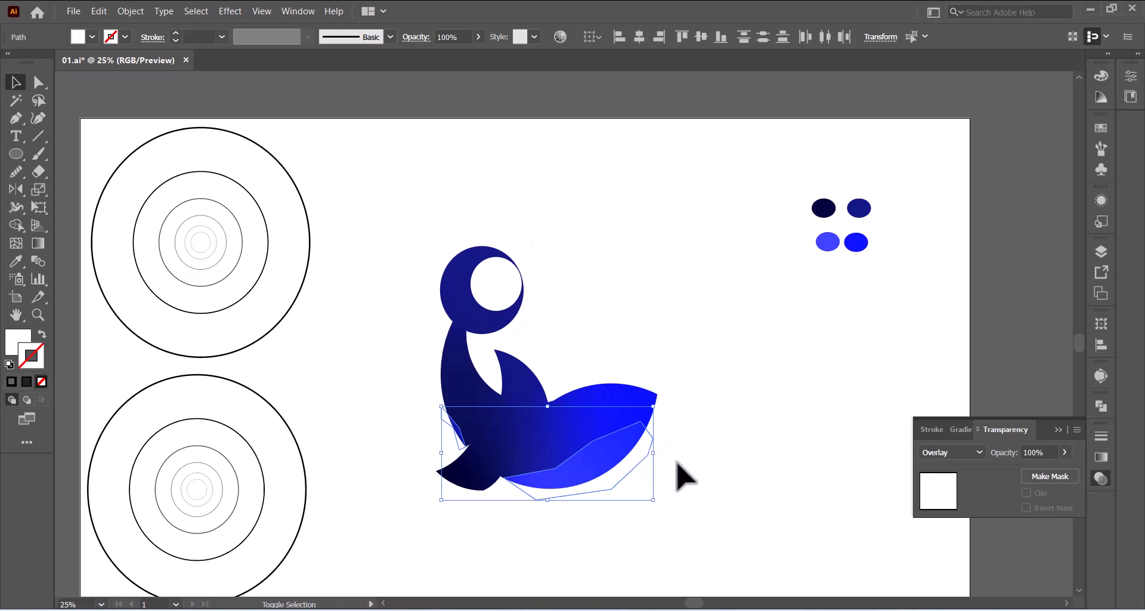
# Select the body with both highlight polygons and try to remove the belly highlight's overhang with Shape Builder, undoing the attempt
pyautogui.moveTo(393, 218); pyautogui.dragTo(682, 546)
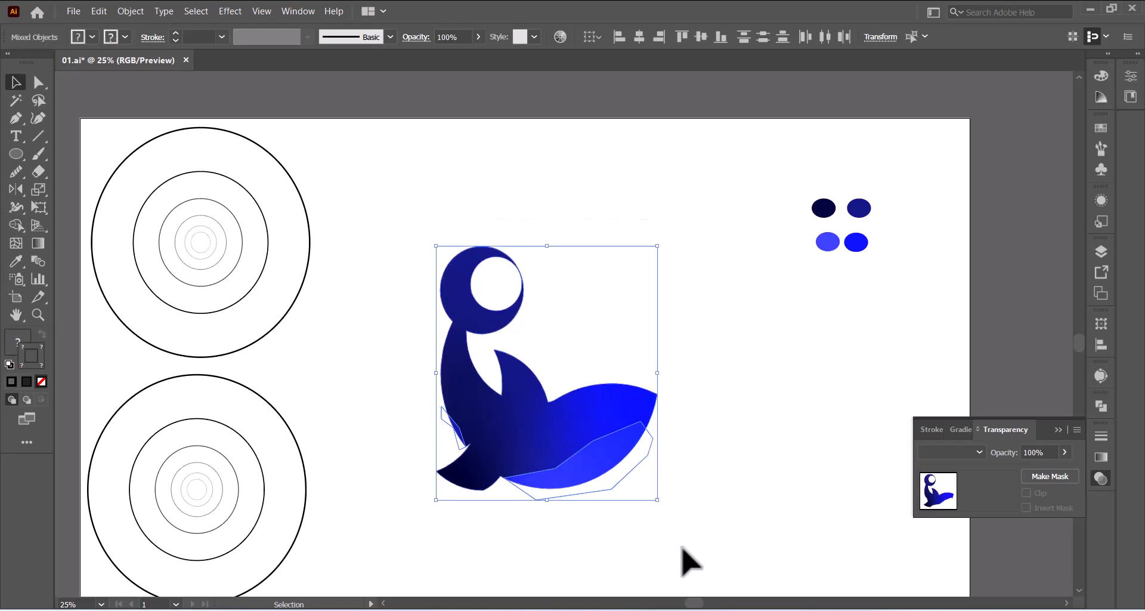
pyautogui.click(16, 225)
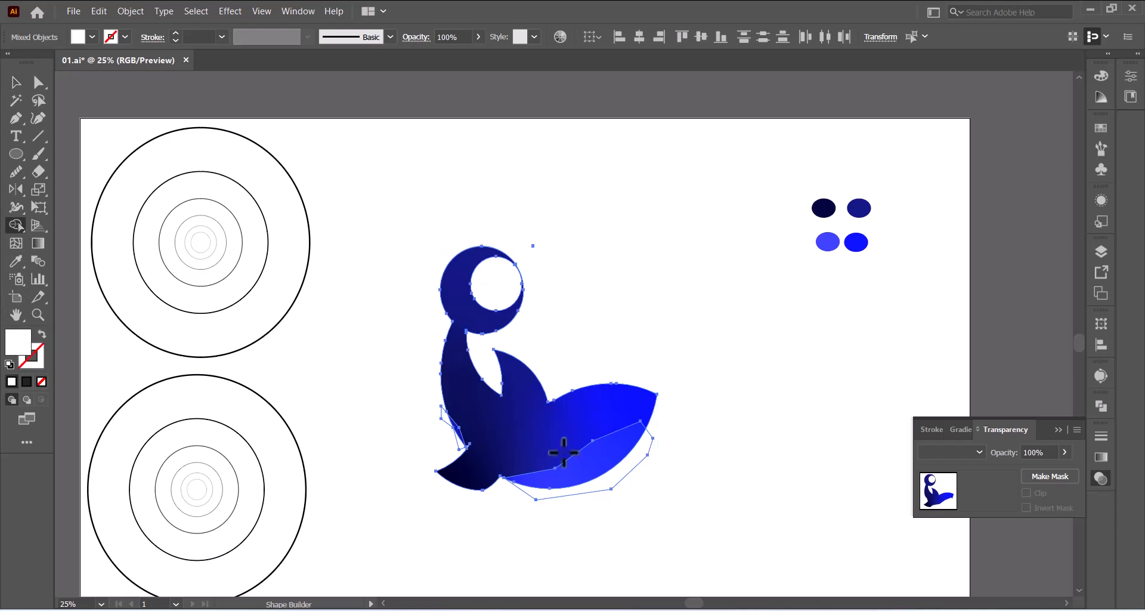
pyautogui.click(585, 493)
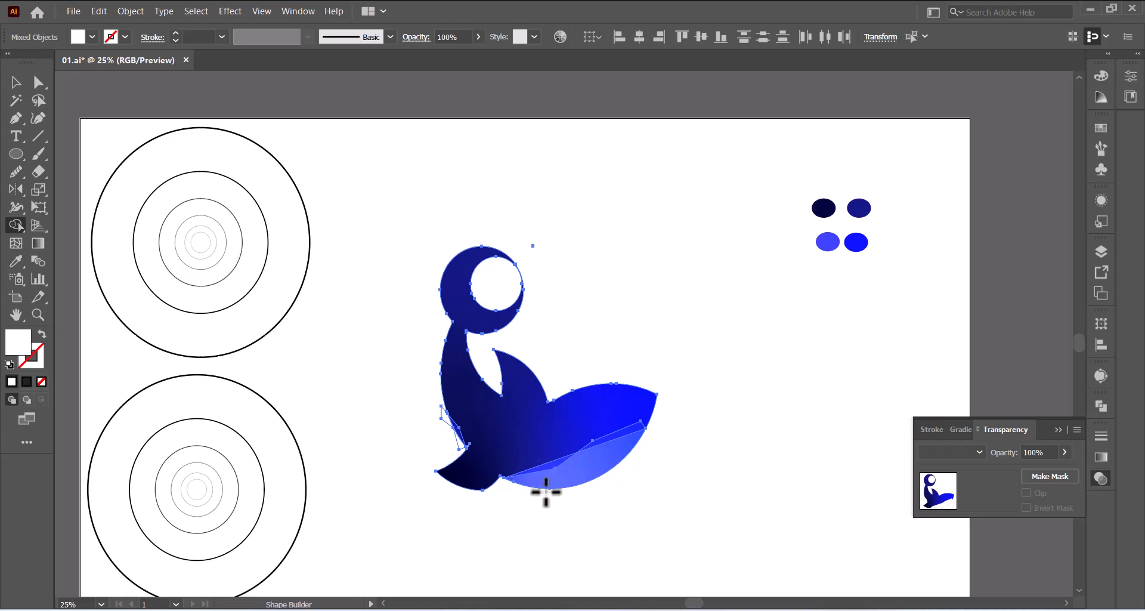
pyautogui.hotkey('ctrl', 'z')
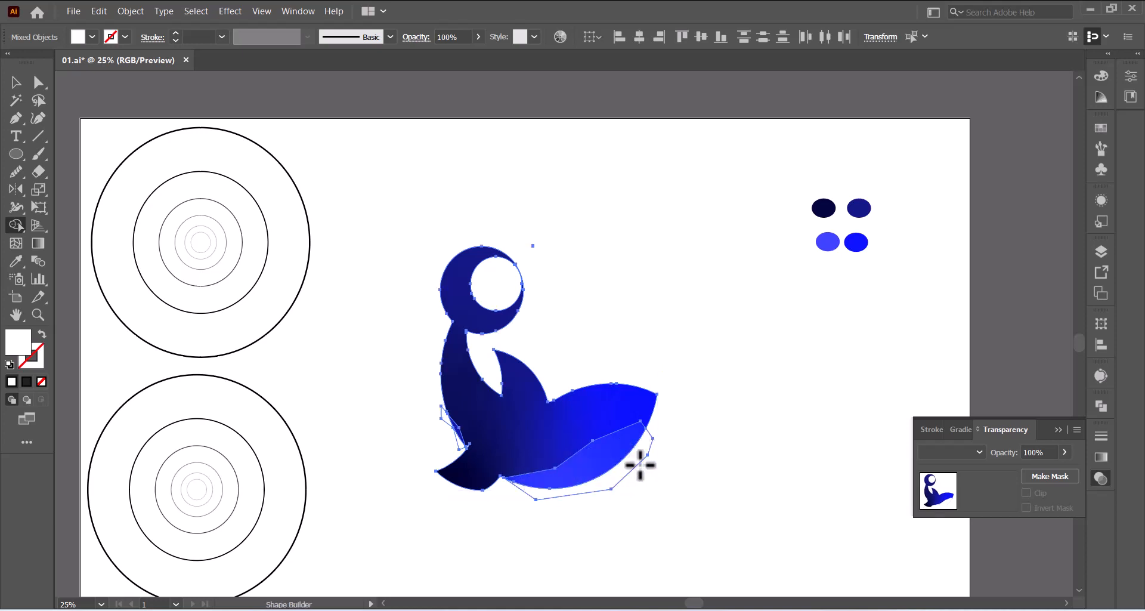
# Trim the overhang of both highlight polygons outside the body with Shape Builder and deselect the artwork
pyautogui.click(643, 456)
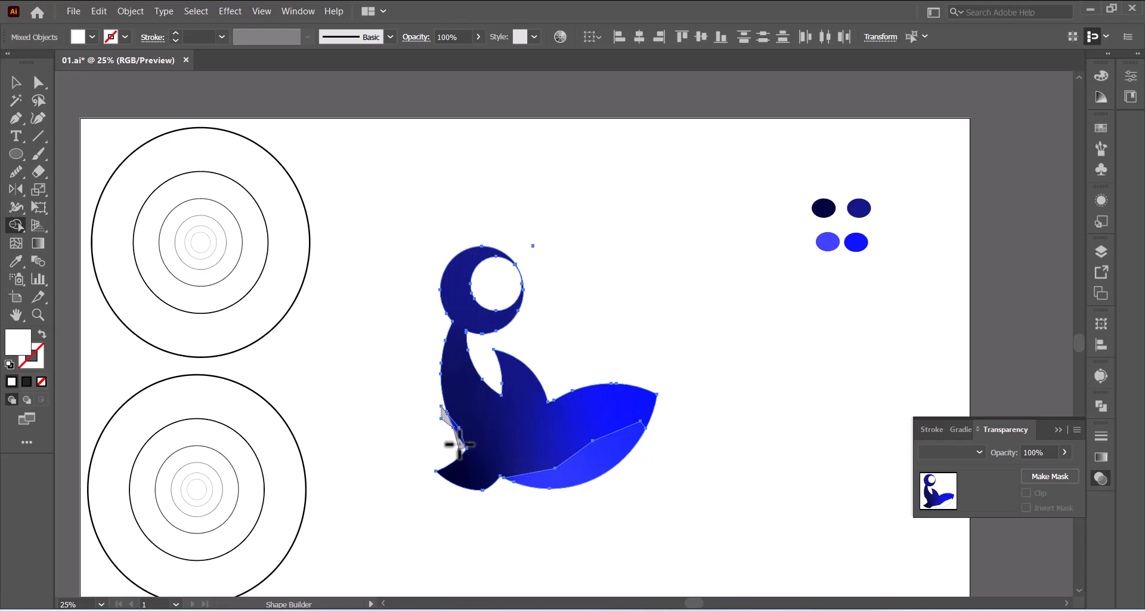
pyautogui.click(24, 88)
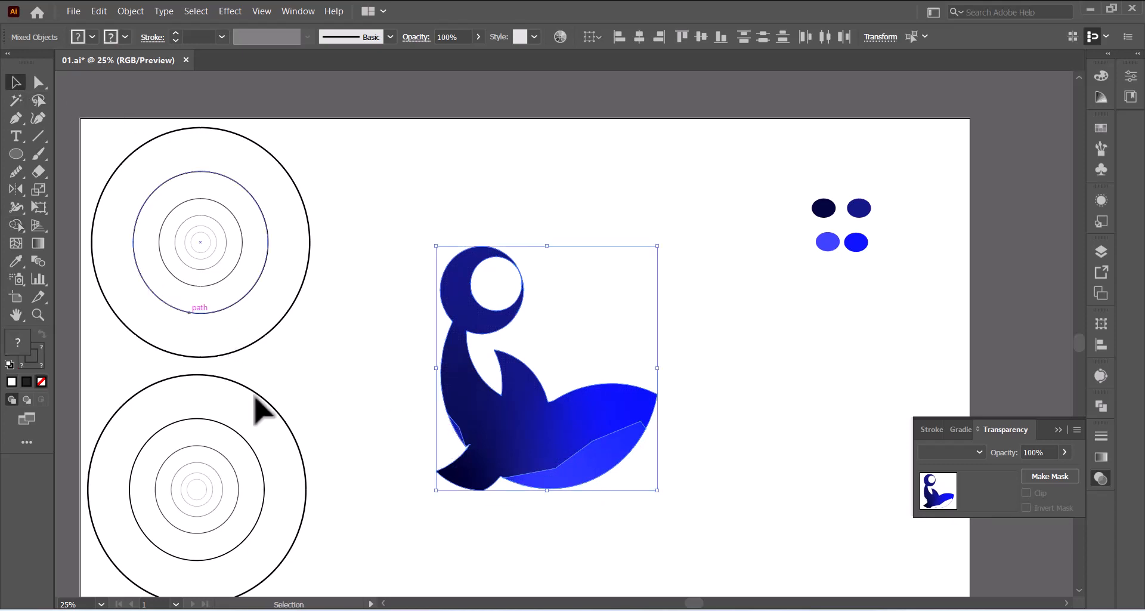
pyautogui.click(598, 493)
# Set the blending mode of both trimmed highlight shapes to Normal and deselect them
pyautogui.click(595, 481)
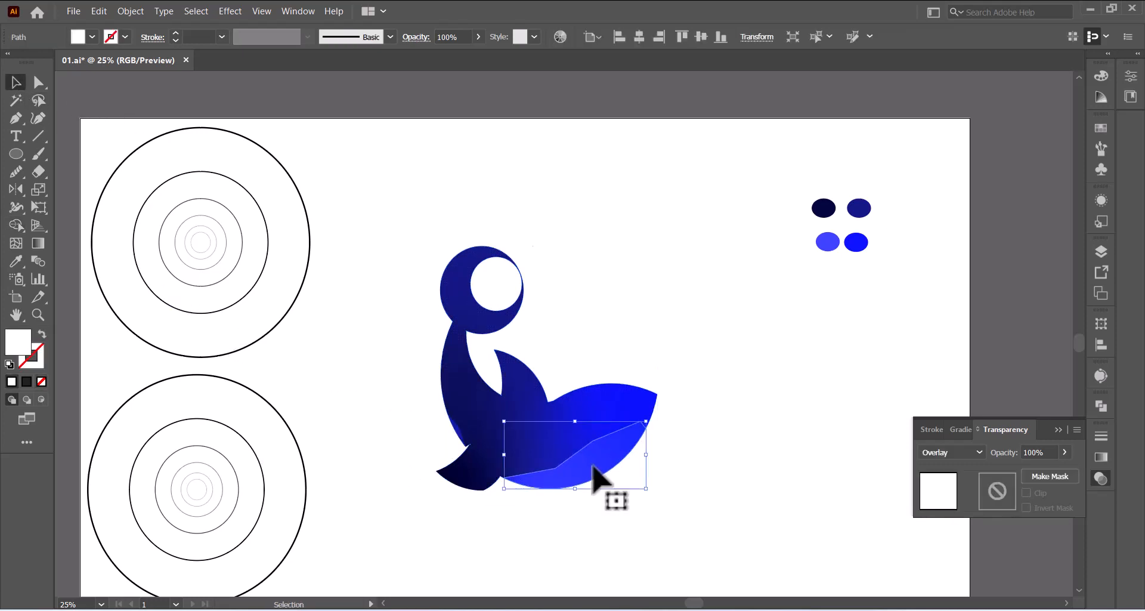
pyautogui.keyDown('shift'); pyautogui.click(456, 428); pyautogui.keyUp('shift')
pyautogui.click(974, 452)
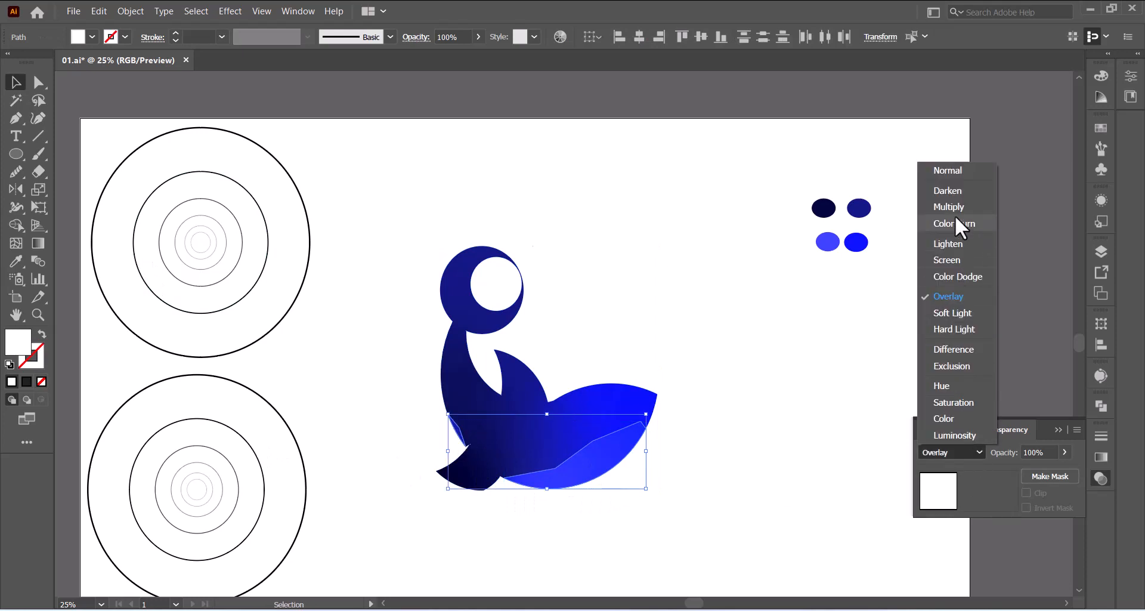
pyautogui.click(954, 178)
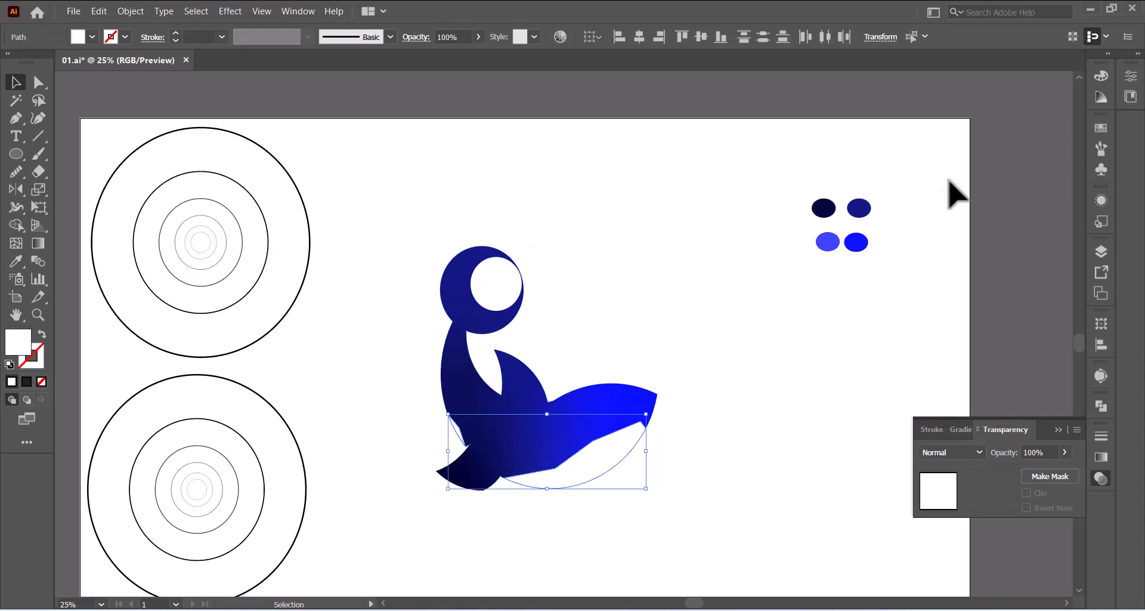
pyautogui.click(774, 446)
# Shift the belly patch and the small left-edge patch slightly inward, leaving a thin blue rim along the outline, and deselect
pyautogui.moveTo(636, 450); pyautogui.dragTo(630, 431)
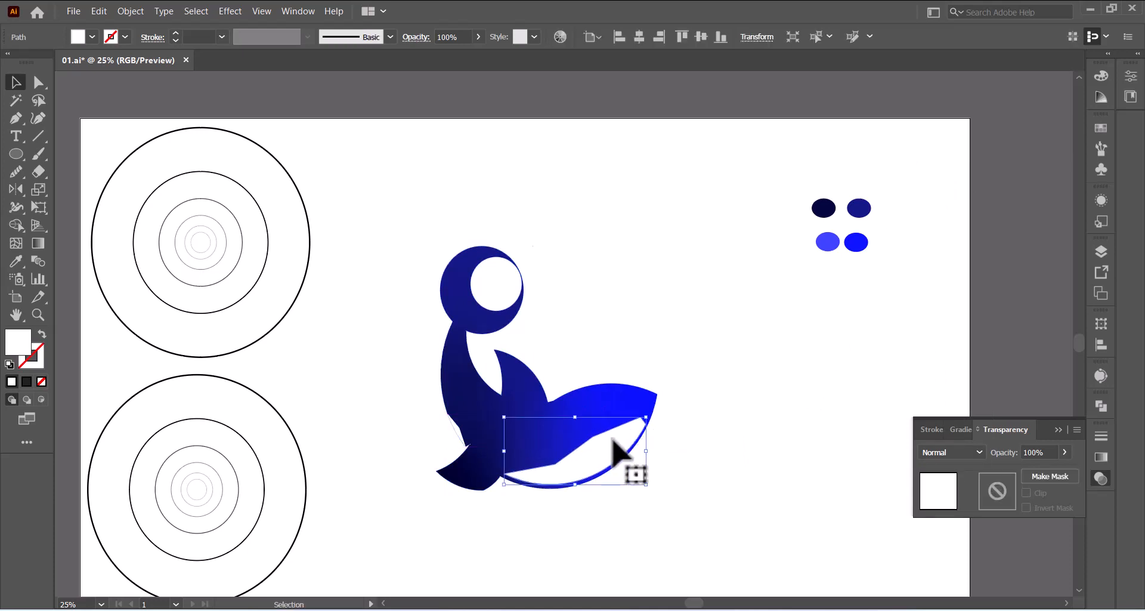
pyautogui.moveTo(456, 430); pyautogui.dragTo(459, 429)
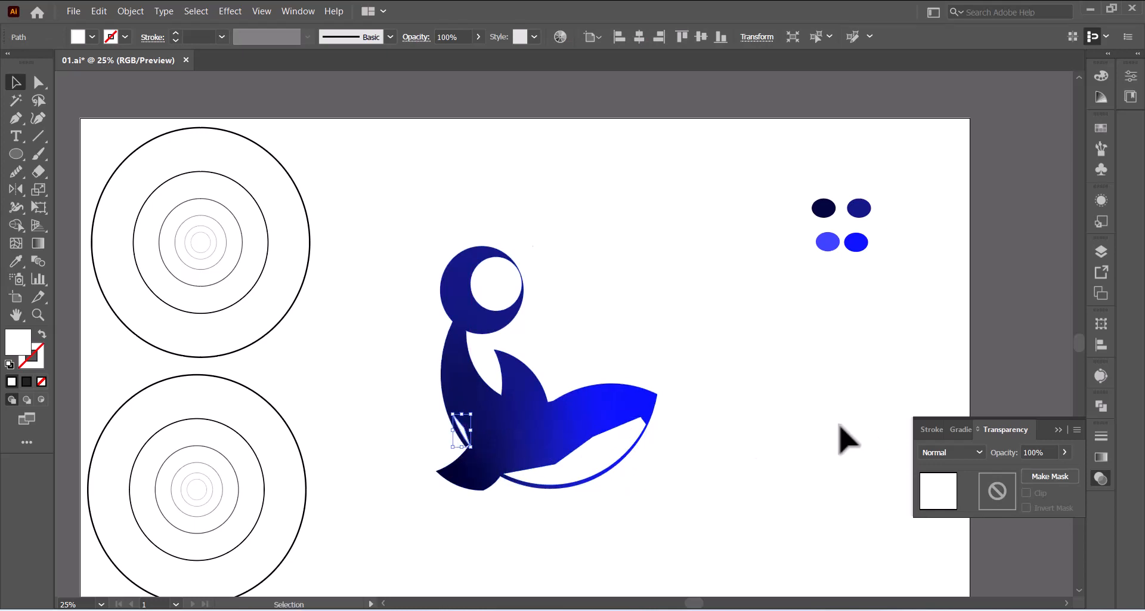
pyautogui.click(843, 427)
pyautogui.click(1057, 429)
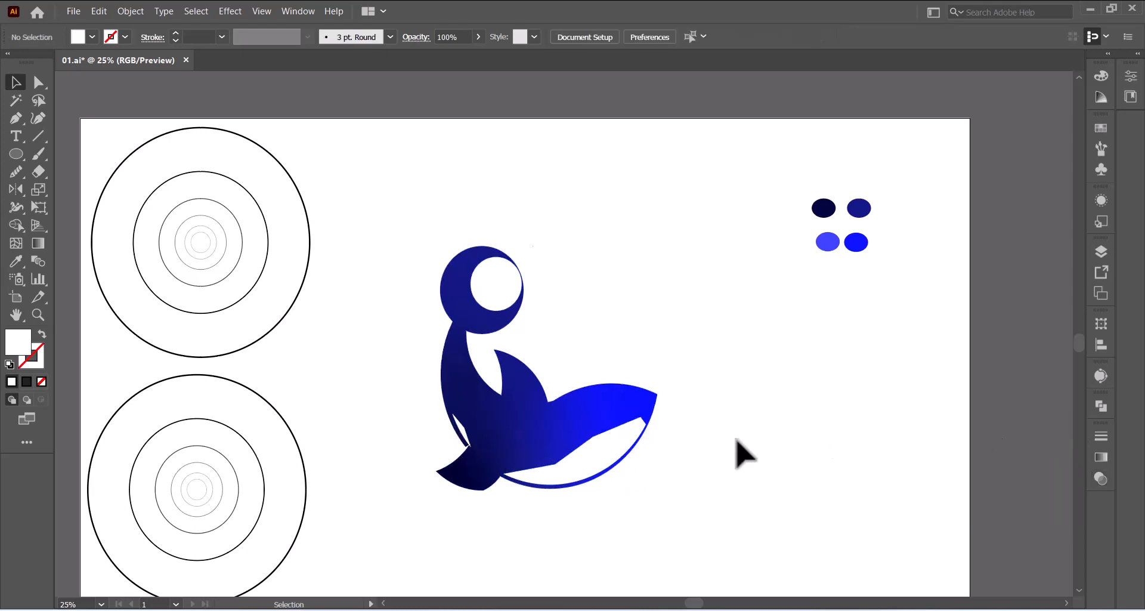
# Draw a white hexagon about 3 in across on the empty area beside the body with the Polygon tool
pyautogui.moveTo(14, 146); pyautogui.dragTo(69, 202)
pyautogui.moveTo(650, 311); pyautogui.dragTo(684, 300)
pyautogui.press('Up')
pyautogui.press('Up')
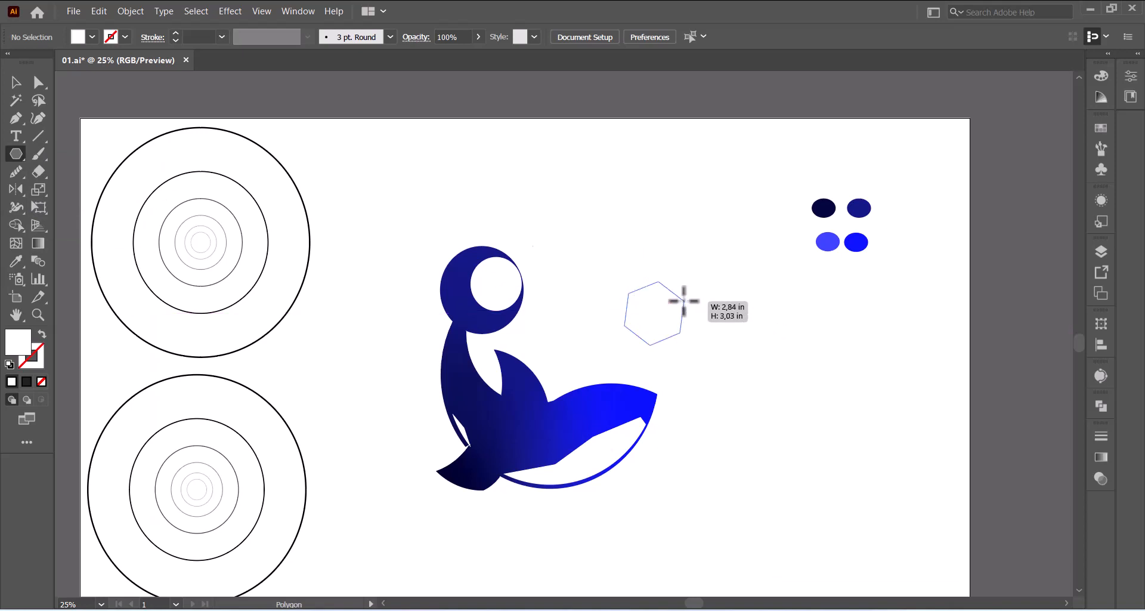
pyautogui.moveTo(684, 302)
pyautogui.mouseDown()
pyautogui.moveTo(657, 291)
pyautogui.moveTo(647, 342)
pyautogui.moveTo(649, 327)
pyautogui.moveTo(625, 312)
pyautogui.moveTo(692, 309)
pyautogui.mouseUp()
# Reshape the small hexagon by its anchor points into a flat, slanted angular eye patch
pyautogui.click(39, 83)
pyautogui.click(618, 275)
pyautogui.moveTo(618, 274); pyautogui.dragTo(733, 375)
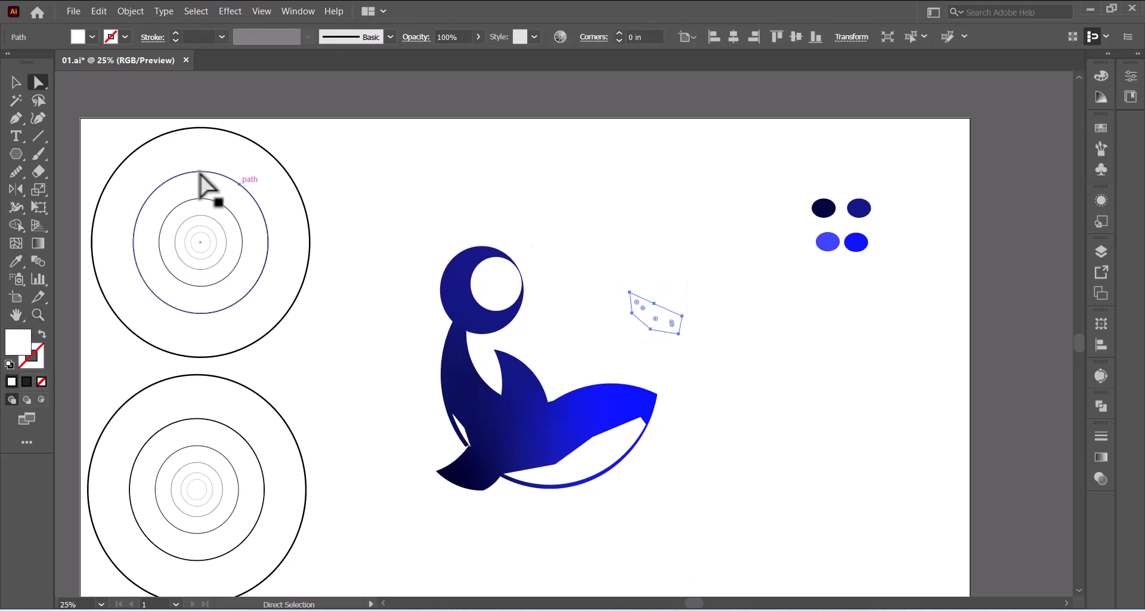
# Scale the eye patch down, place it on the whale's head near the blue tip, and deselect it
pyautogui.click(16, 82)
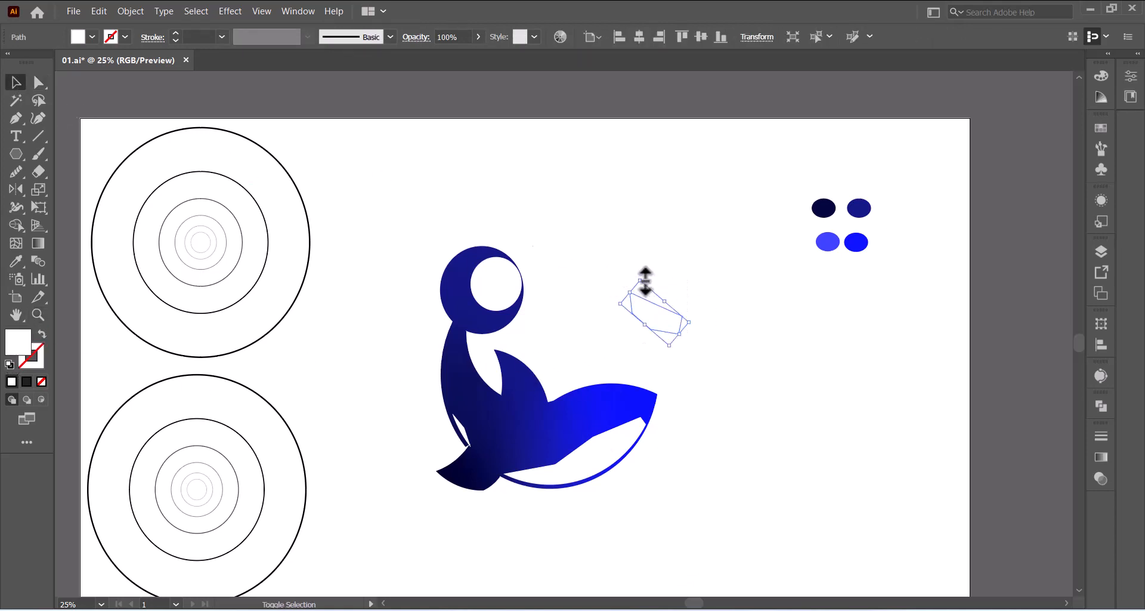
pyautogui.moveTo(644, 281); pyautogui.dragTo(627, 407)
pyautogui.click(723, 332)
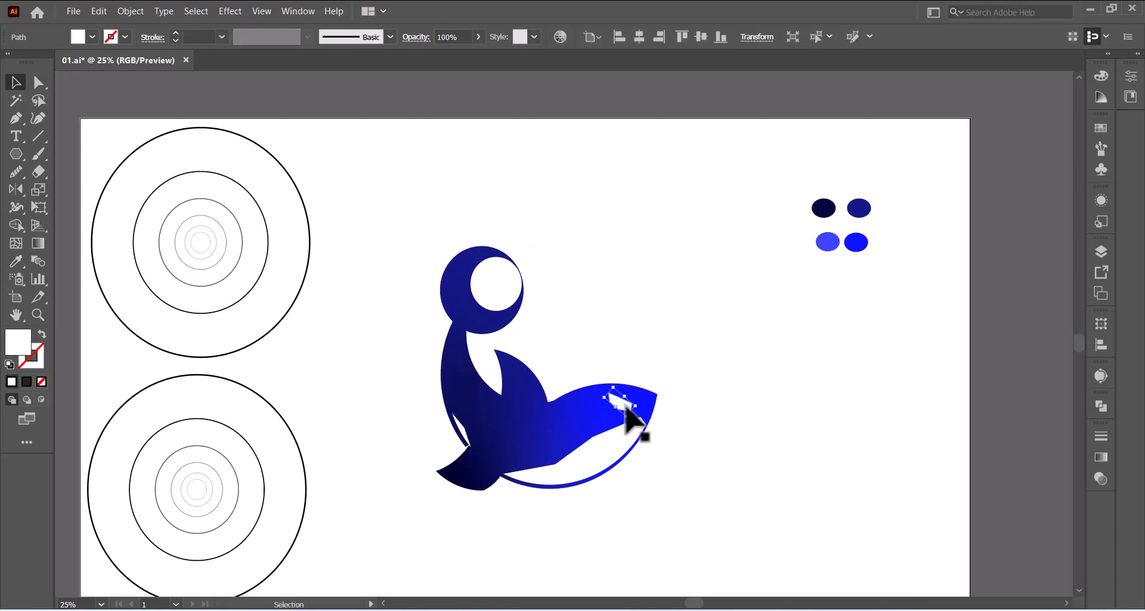
pyautogui.click(748, 409)
# Draw a second, larger white hexagon above the whale's head with the Polygon tool
pyautogui.click(15, 153)
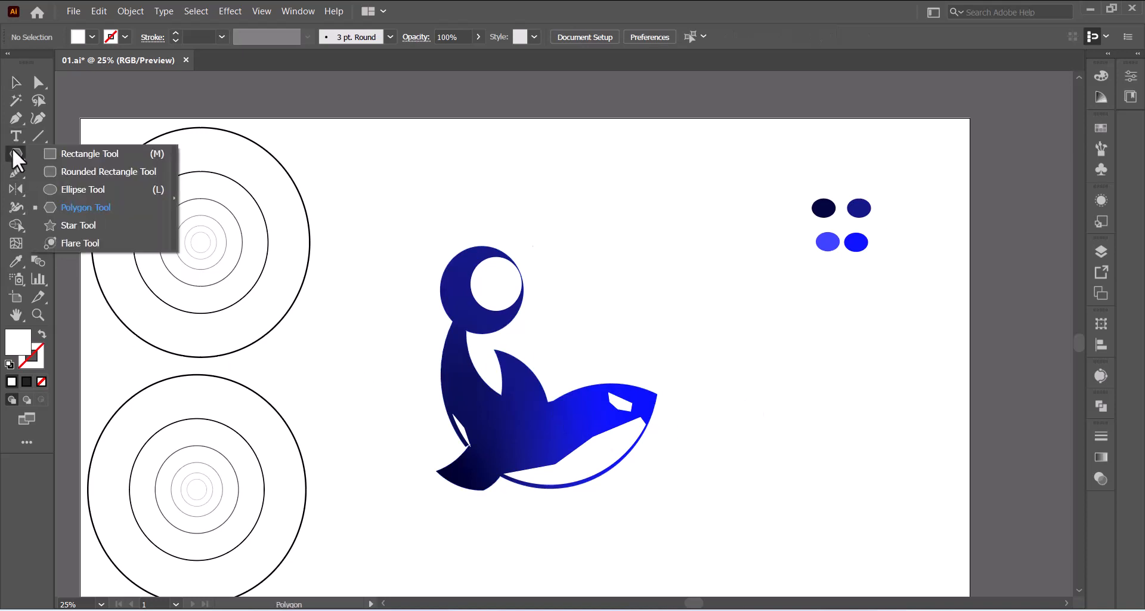
pyautogui.click(60, 207)
pyautogui.moveTo(661, 259); pyautogui.dragTo(718, 286)
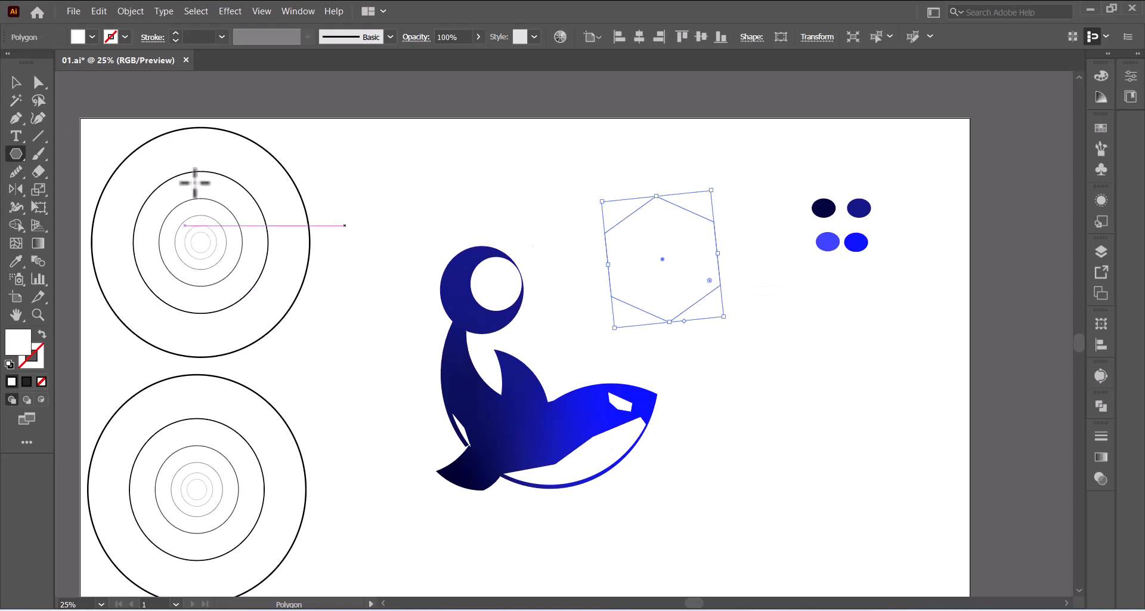
# Reshape the large hexagon by its anchor points into a thin mouth shape with a pointed left end and an upturned right end
pyautogui.click(15, 83)
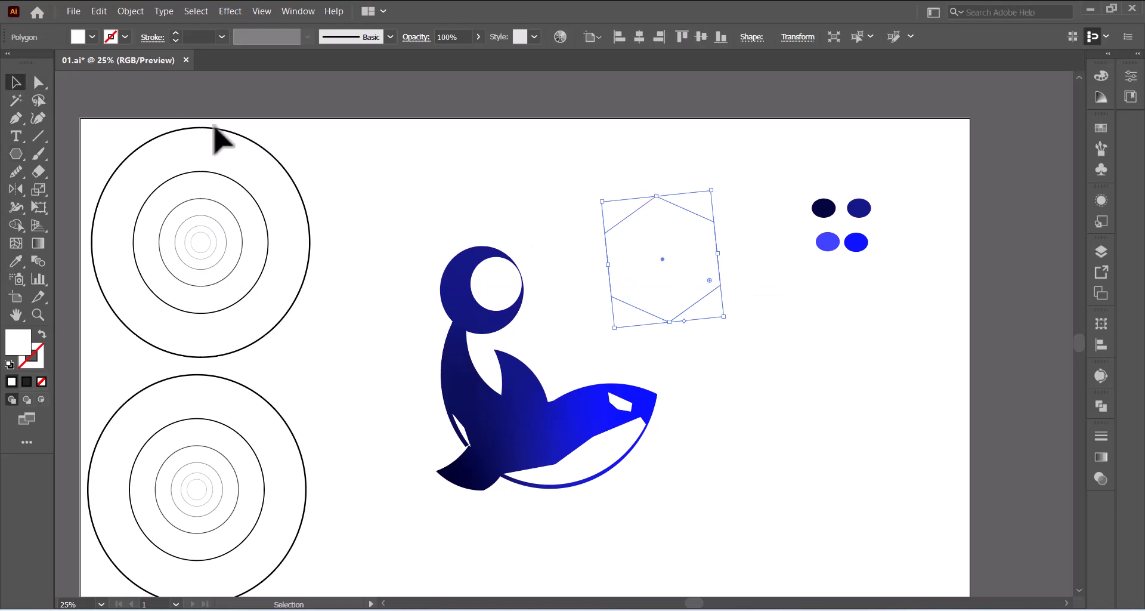
pyautogui.click(39, 82)
pyautogui.click(344, 136)
pyautogui.click(672, 217)
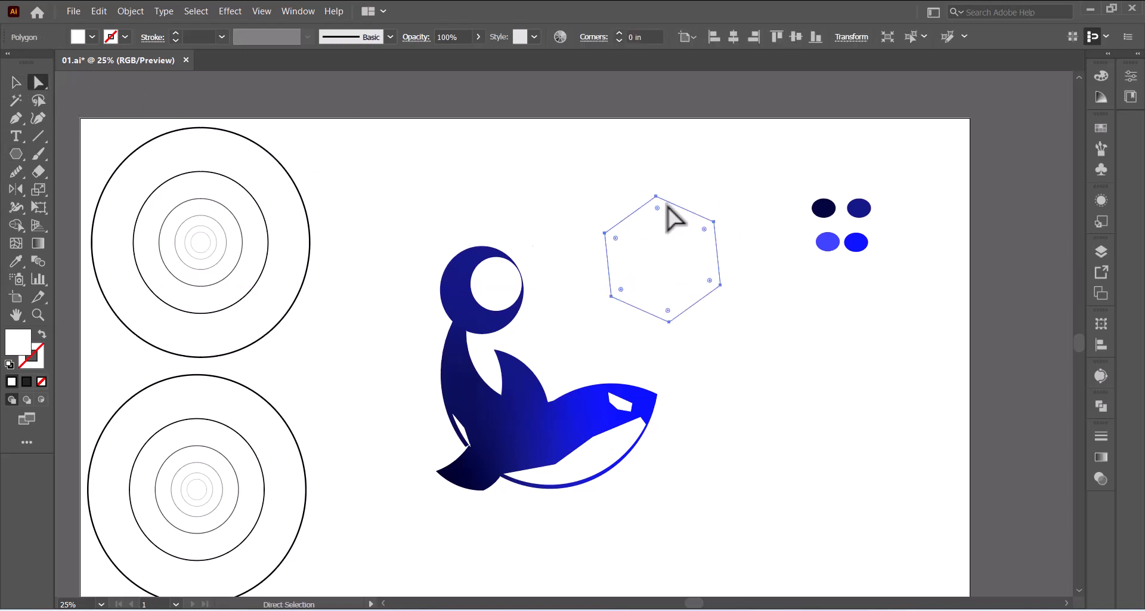
pyautogui.moveTo(656, 196); pyautogui.dragTo(674, 320)
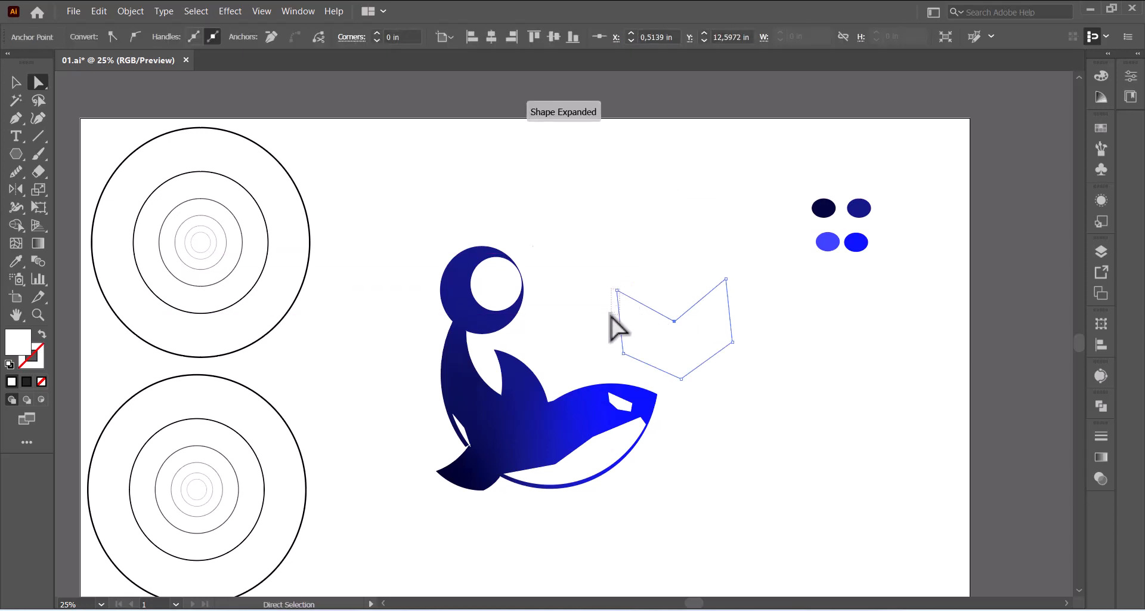
pyautogui.moveTo(616, 289); pyautogui.dragTo(596, 319)
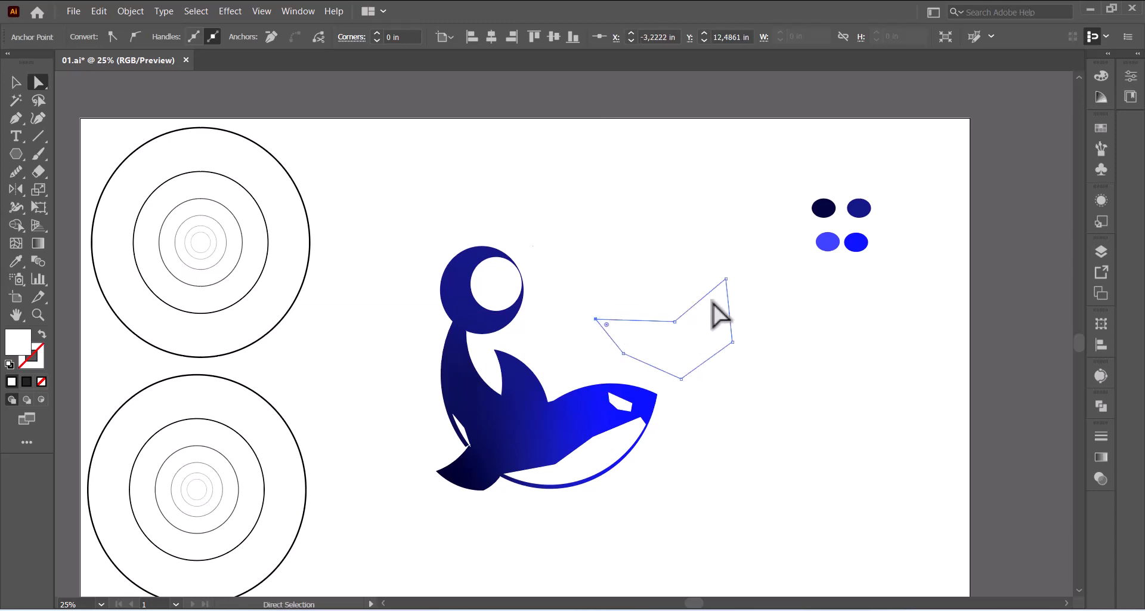
pyautogui.moveTo(725, 278)
pyautogui.mouseDown()
pyautogui.moveTo(715, 289)
pyautogui.moveTo(724, 274)
pyautogui.mouseUp()
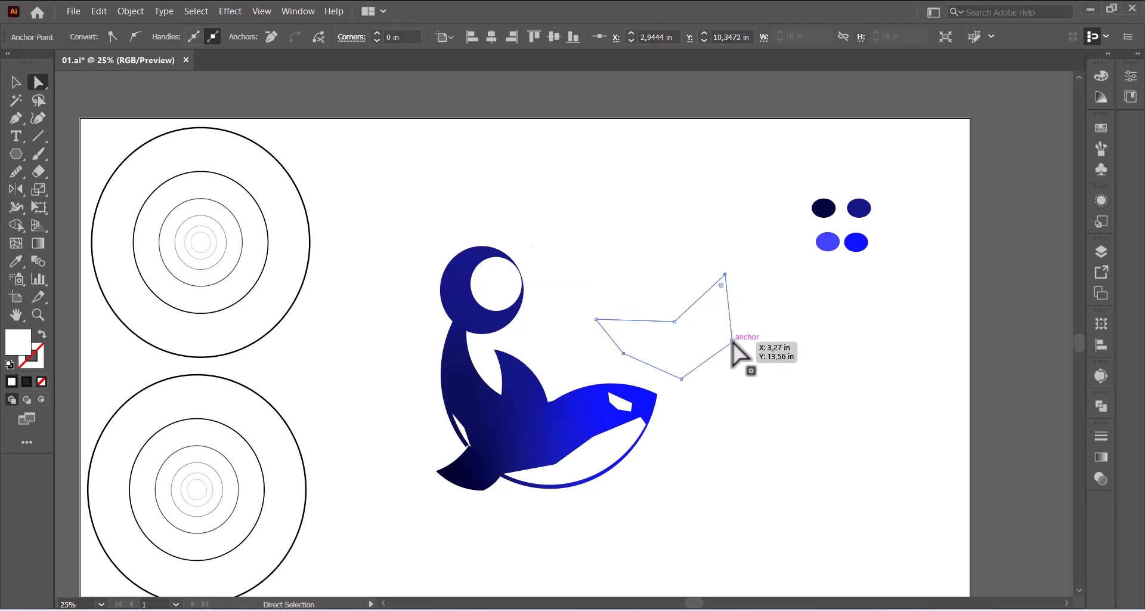
pyautogui.moveTo(732, 341); pyautogui.dragTo(708, 332)
pyautogui.moveTo(680, 375); pyautogui.dragTo(686, 308)
# Fill the mouth shape with the bright blue swatch colour, then scale it down and place it across the belly patch below the eye
pyautogui.click(12, 264)
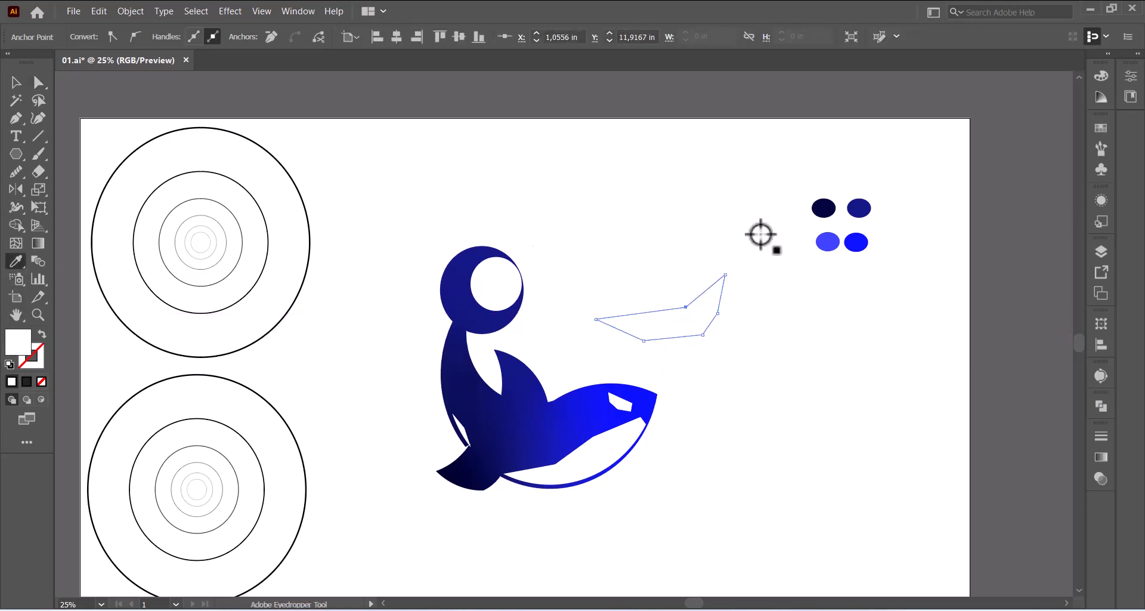
pyautogui.click(856, 242)
pyautogui.click(16, 83)
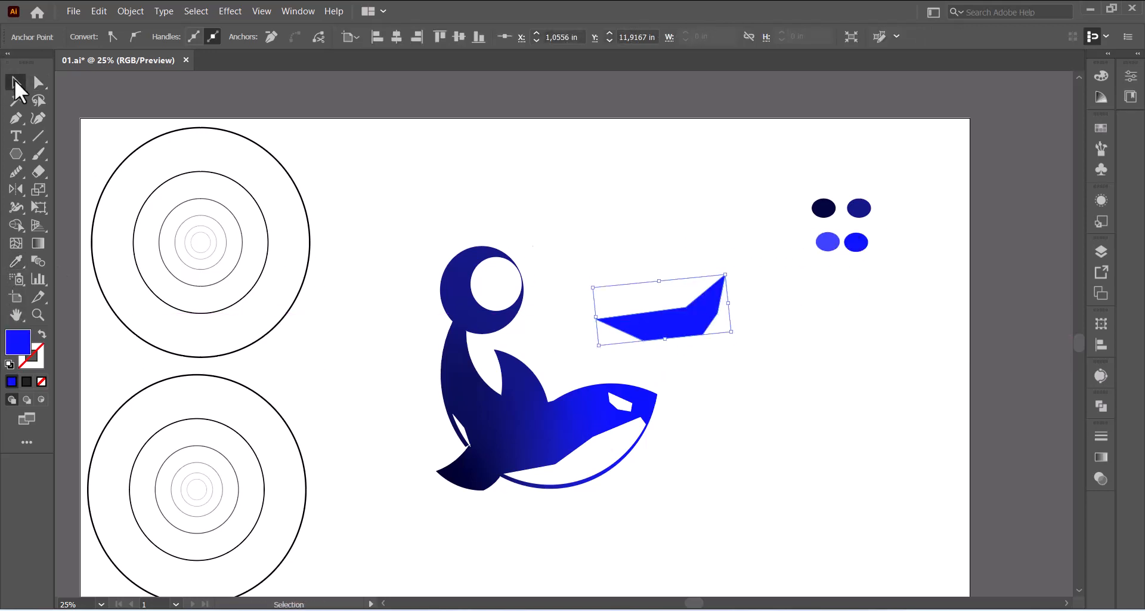
pyautogui.moveTo(728, 276); pyautogui.dragTo(650, 446)
pyautogui.moveTo(625, 437); pyautogui.dragTo(631, 439)
pyautogui.click(710, 420)
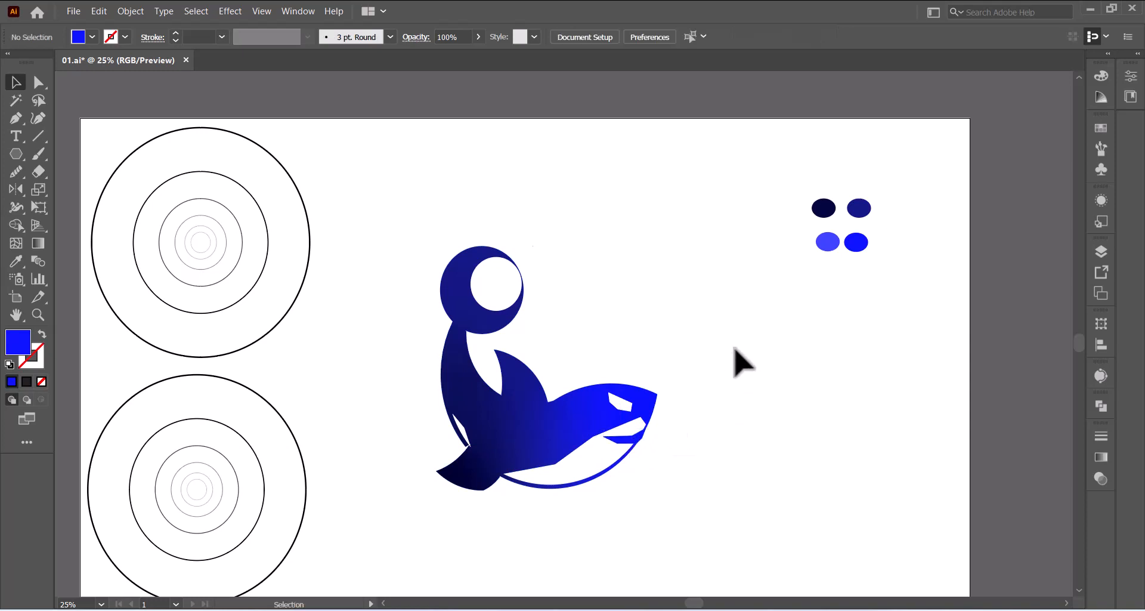
# Select all parts of the whale logo and group them
pyautogui.moveTo(622, 209); pyautogui.dragTo(466, 516)
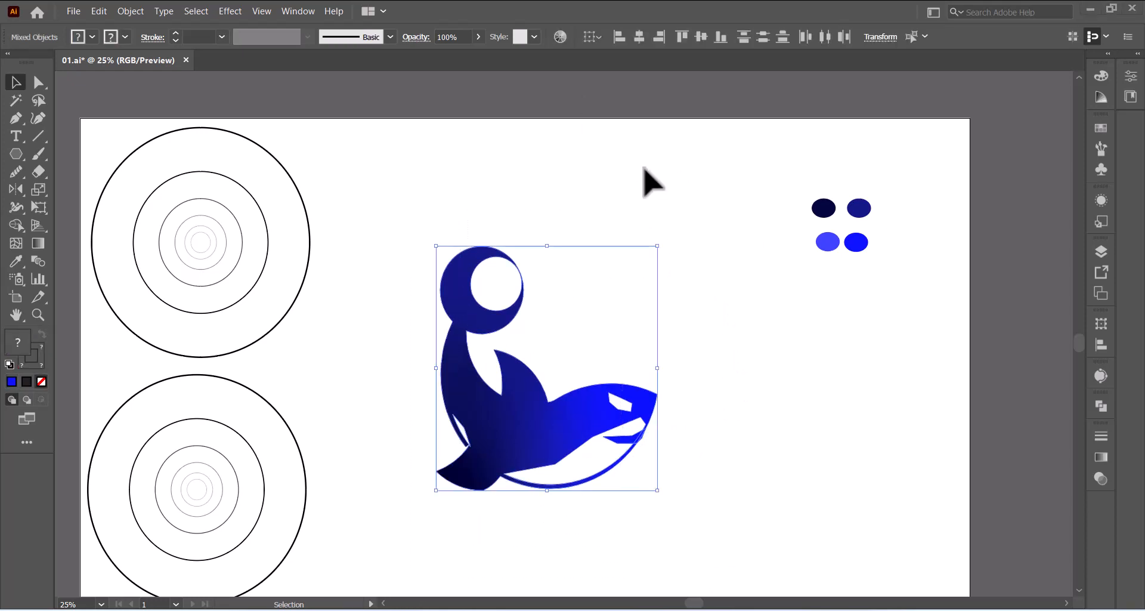
pyautogui.moveTo(658, 243)
pyautogui.mouseDown()
pyautogui.moveTo(478, 509)
pyautogui.moveTo(419, 510)
pyautogui.mouseUp()
pyautogui.rightClick(572, 404)
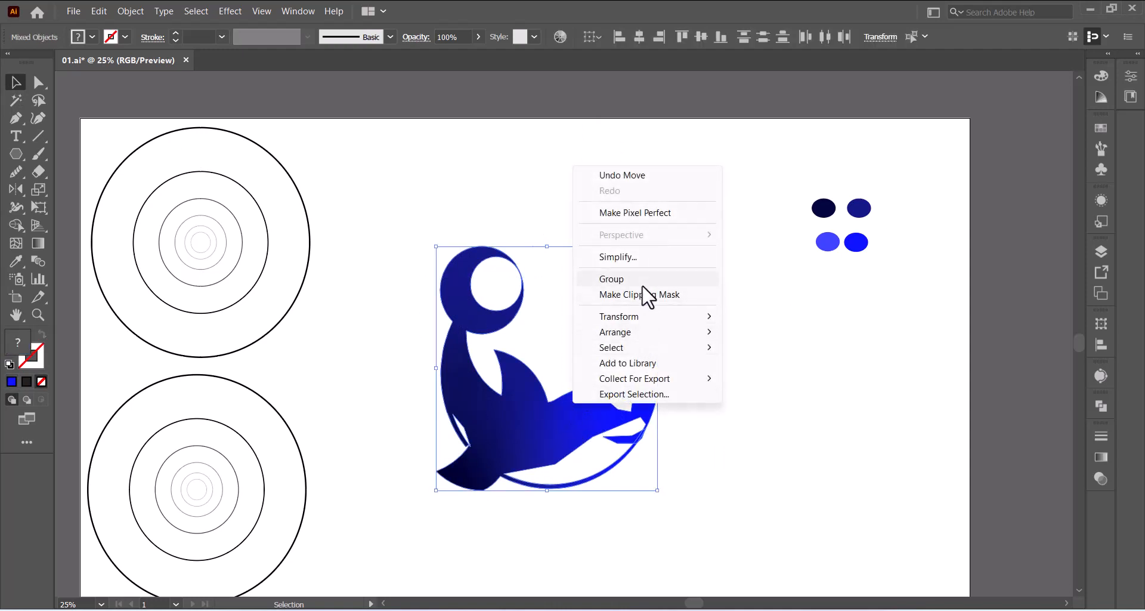